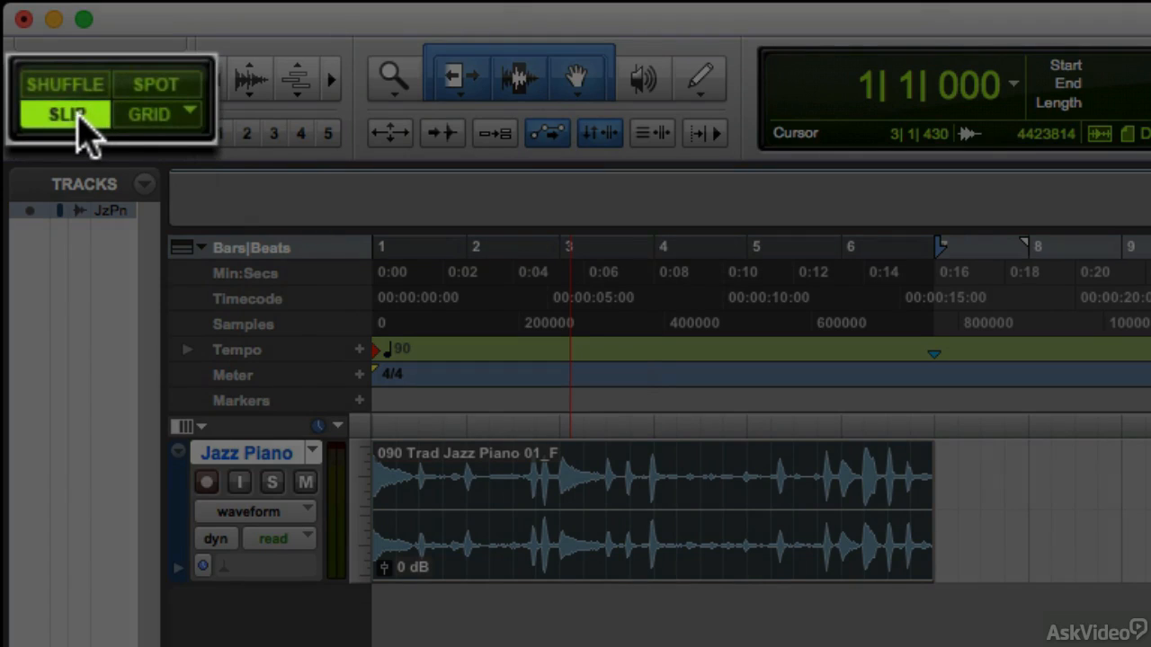
- Cycle the edit mode through Shuffle and Spot to Grid
{"action": "left_click", "coordinate": [70, 86]}
{"action": "left_click", "coordinate": [154, 85]}
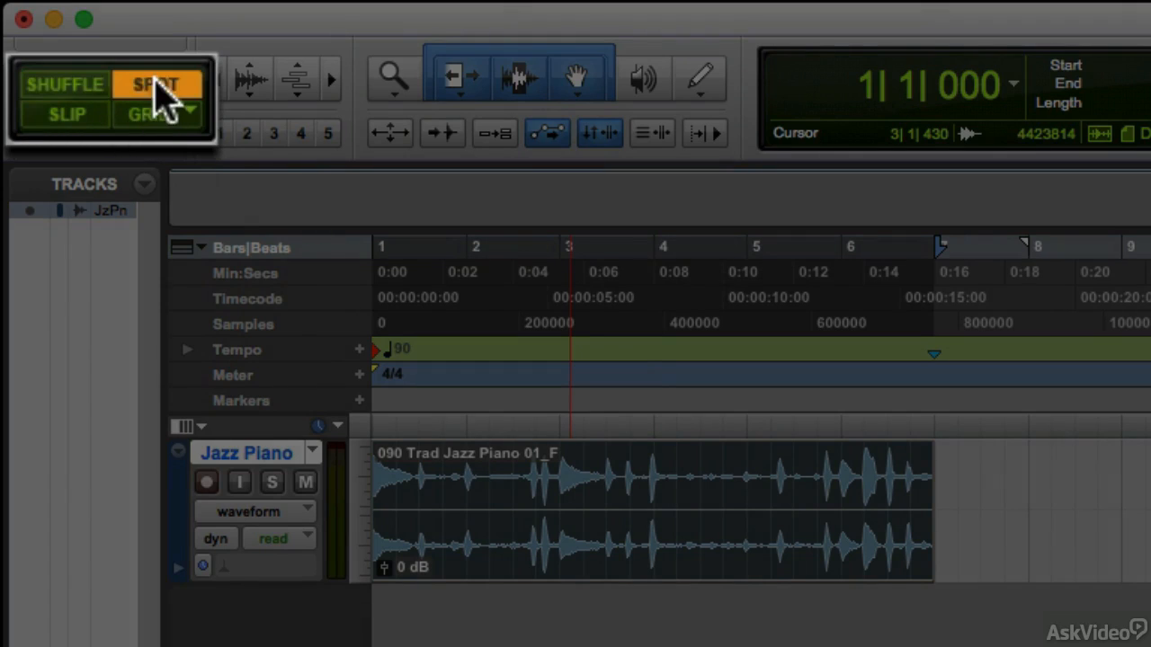
{"action": "left_click", "coordinate": [147, 115]}
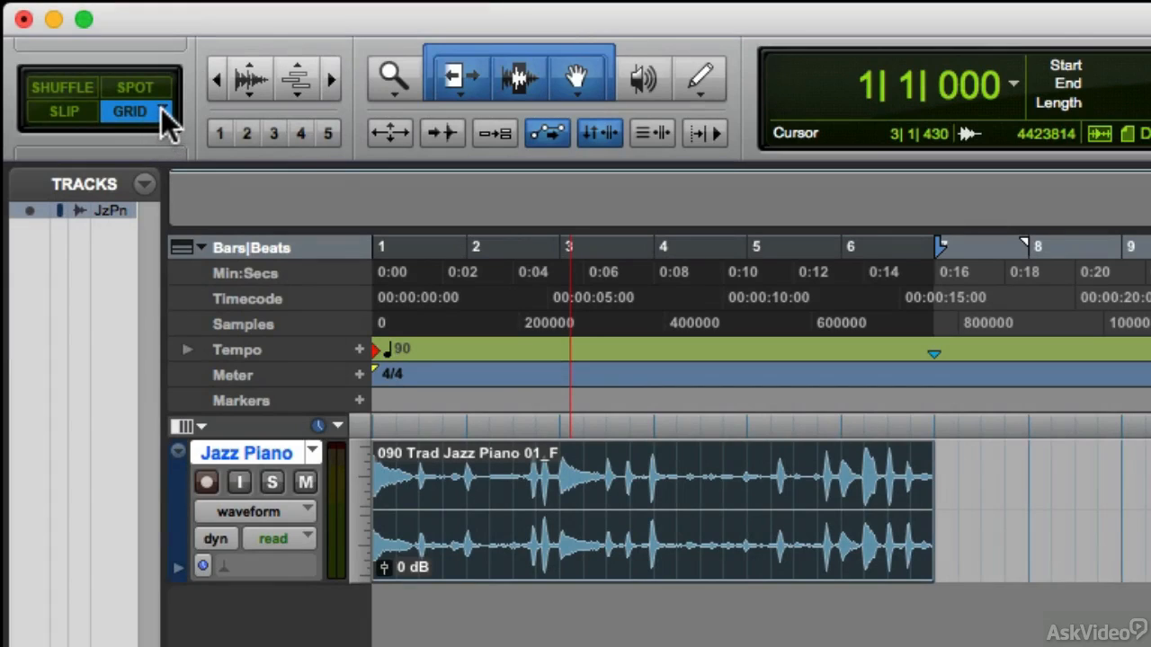
- Switch the Grid mode to Relative Grid, and return it to Absolute Grid
{"action": "left_click", "coordinate": [162, 108]}
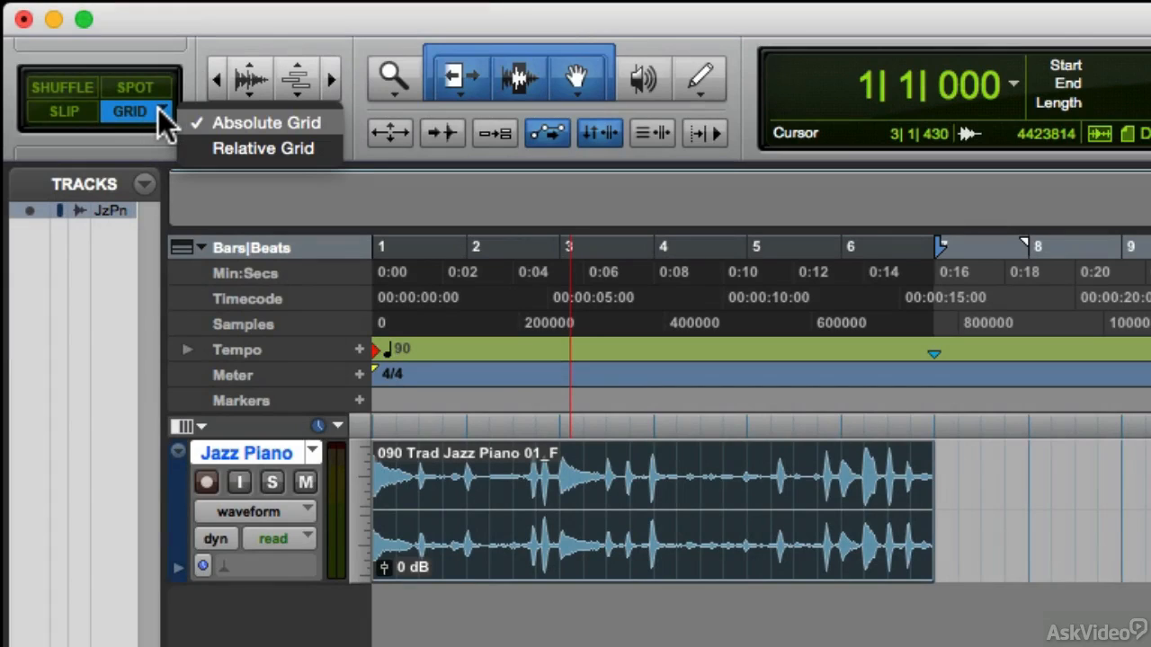
{"action": "left_click", "coordinate": [232, 151]}
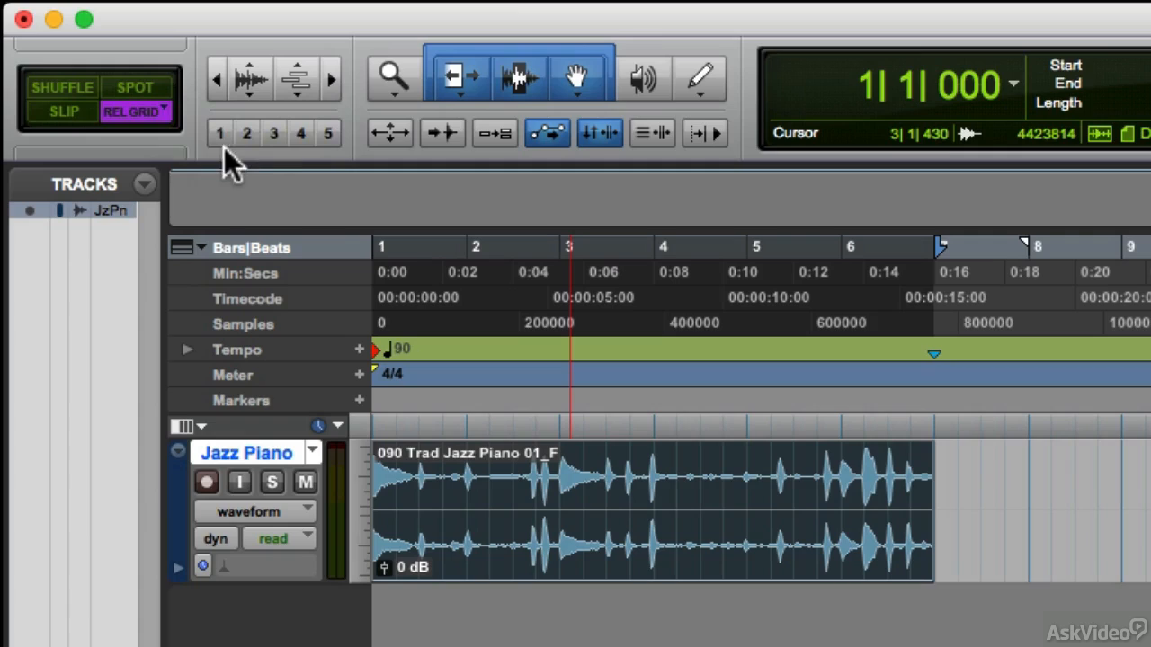
{"action": "left_click", "coordinate": [163, 108]}
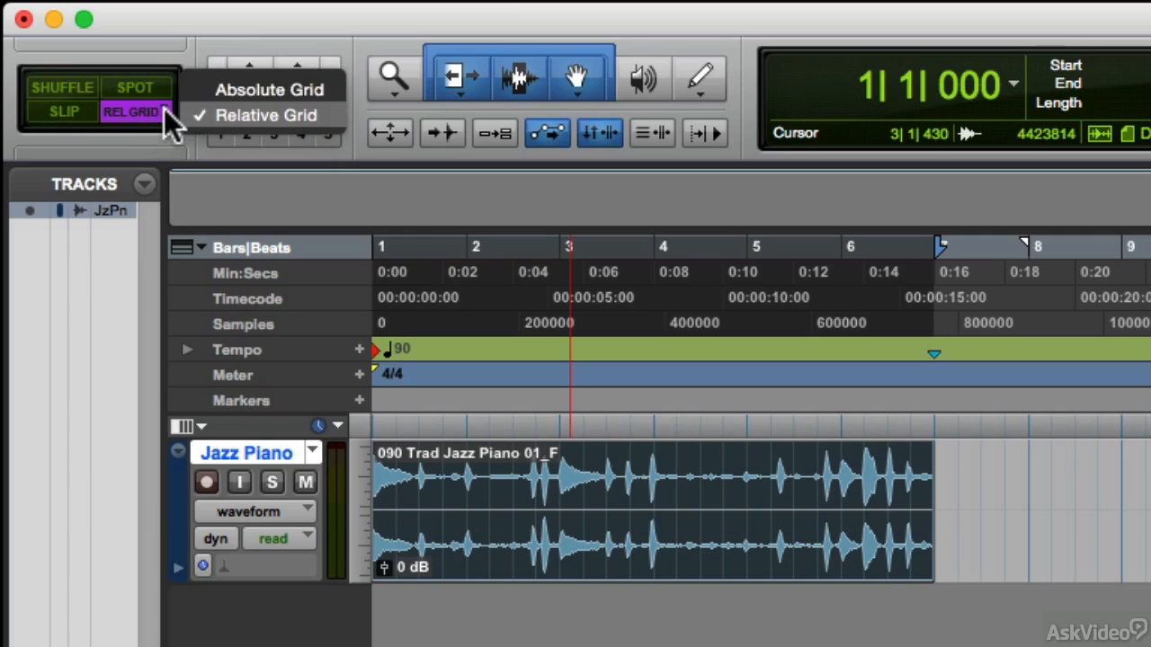
{"action": "left_click", "coordinate": [221, 94]}
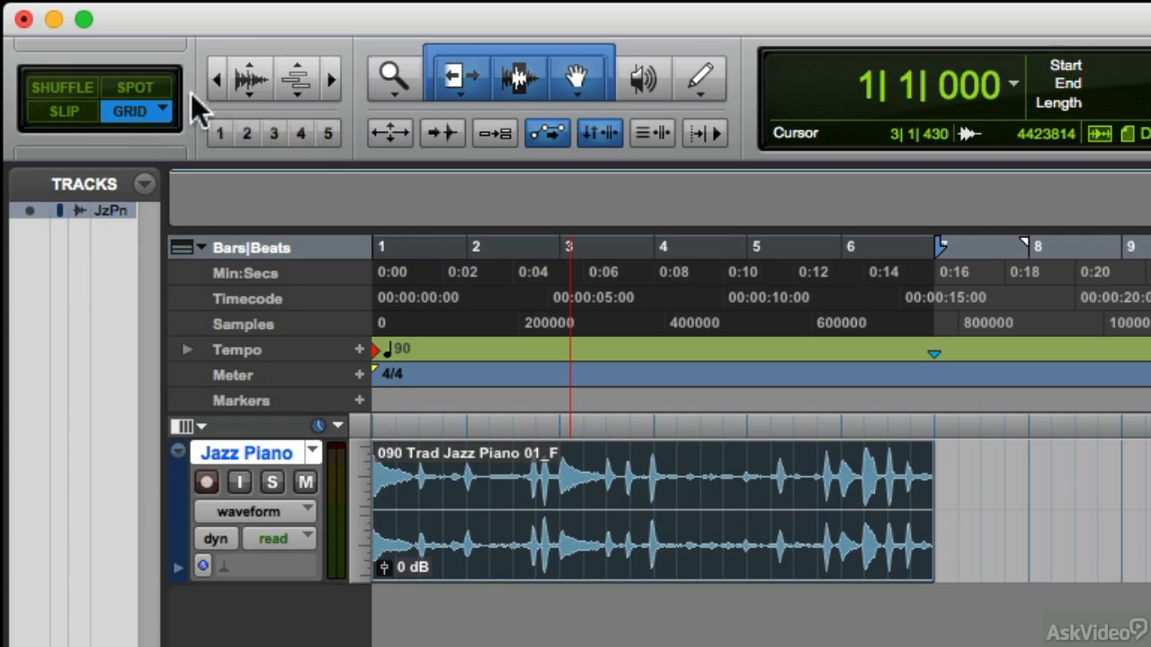
- Cycle the edit mode through Shuffle, Spot, Slip and Grid, finishing in Slip mode
{"action": "left_click", "coordinate": [59, 91]}
{"action": "left_click", "coordinate": [123, 88]}
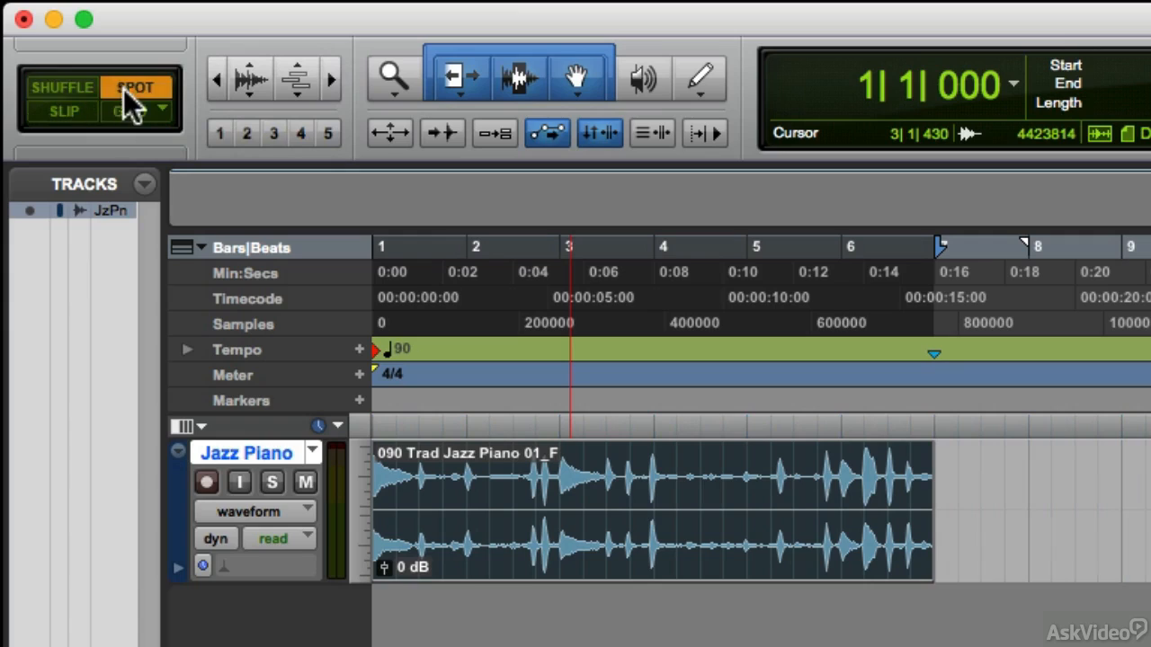
{"action": "left_click", "coordinate": [59, 111]}
{"action": "left_click", "coordinate": [130, 112]}
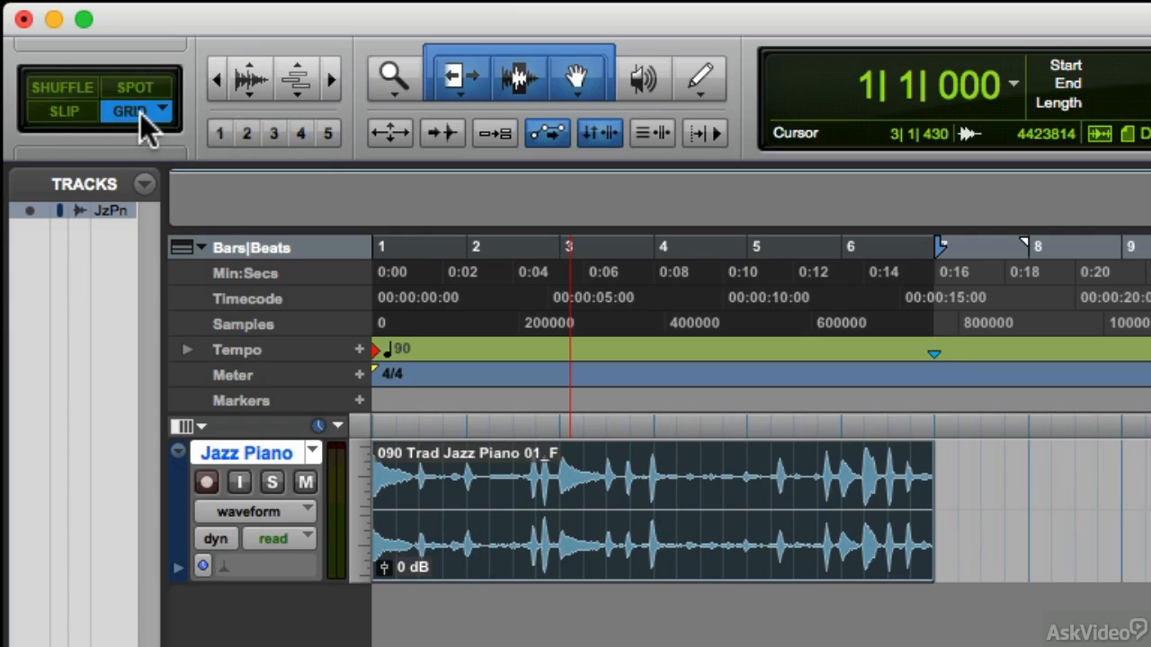
{"action": "left_click", "coordinate": [71, 117]}
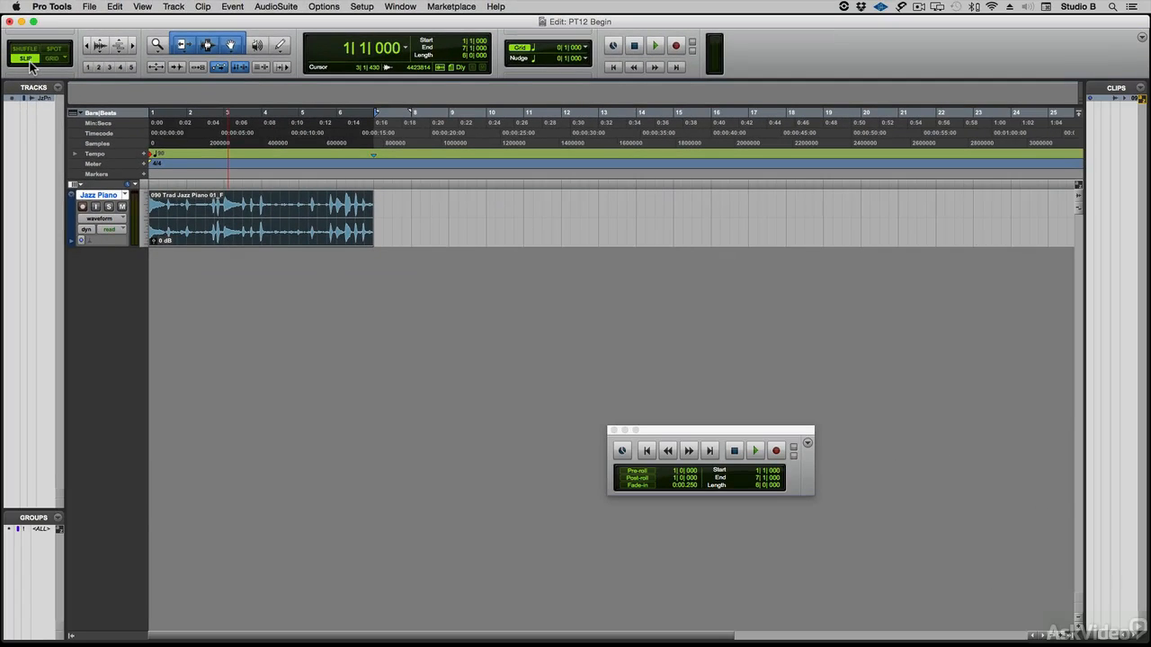
- Move the Jazz Piano clip freely along the timeline in Slip mode, placing its start at 5|2|515, 3|4|622, 2|3|876 and finally 5|1|000
{"action": "left_click", "coordinate": [232, 235]}
{"action": "left_click_drag", "start_coordinate": [232, 235], "coordinate": [448, 243]}
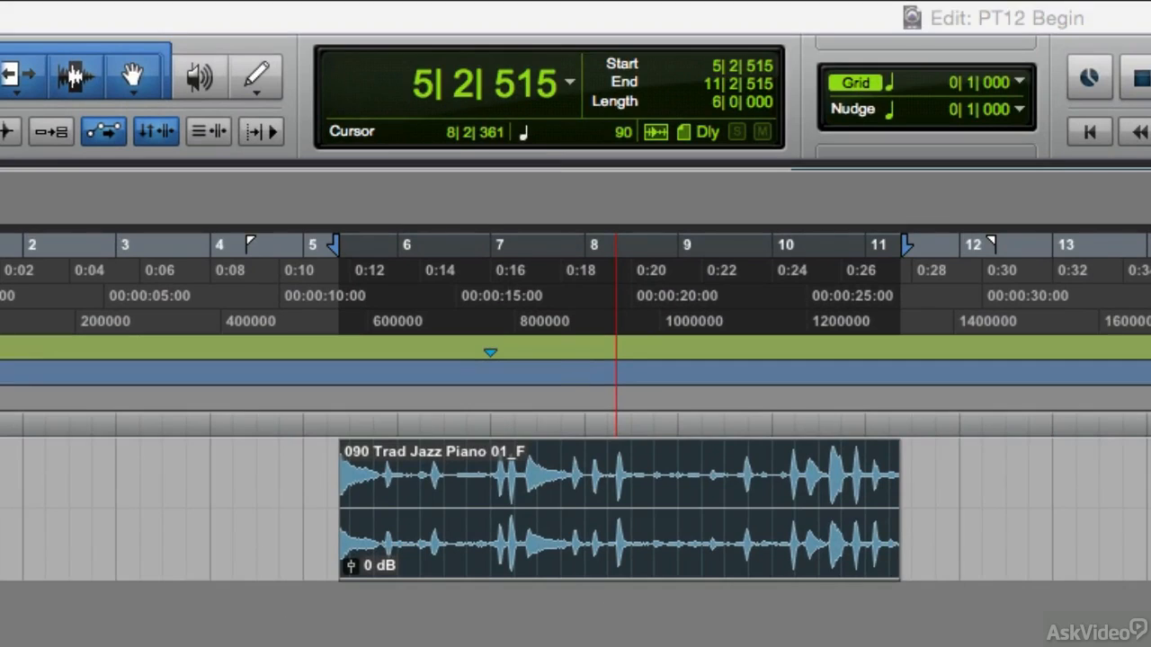
{"action": "left_click", "coordinate": [681, 281]}
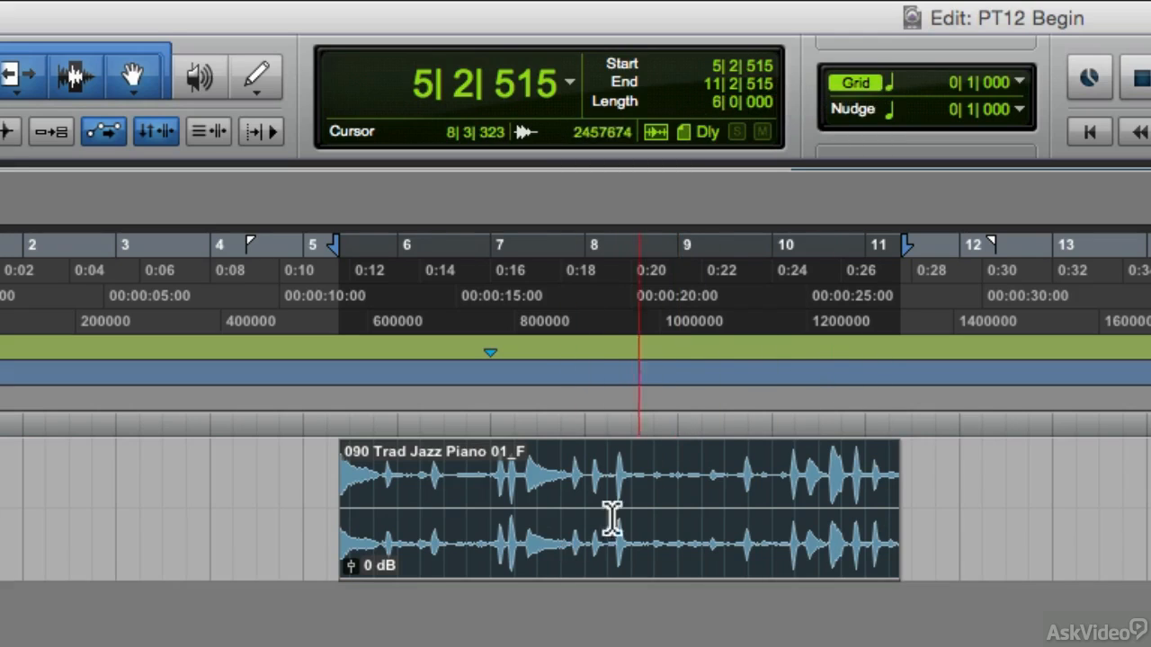
{"action": "left_click_drag", "start_coordinate": [582, 546], "coordinate": [442, 511]}
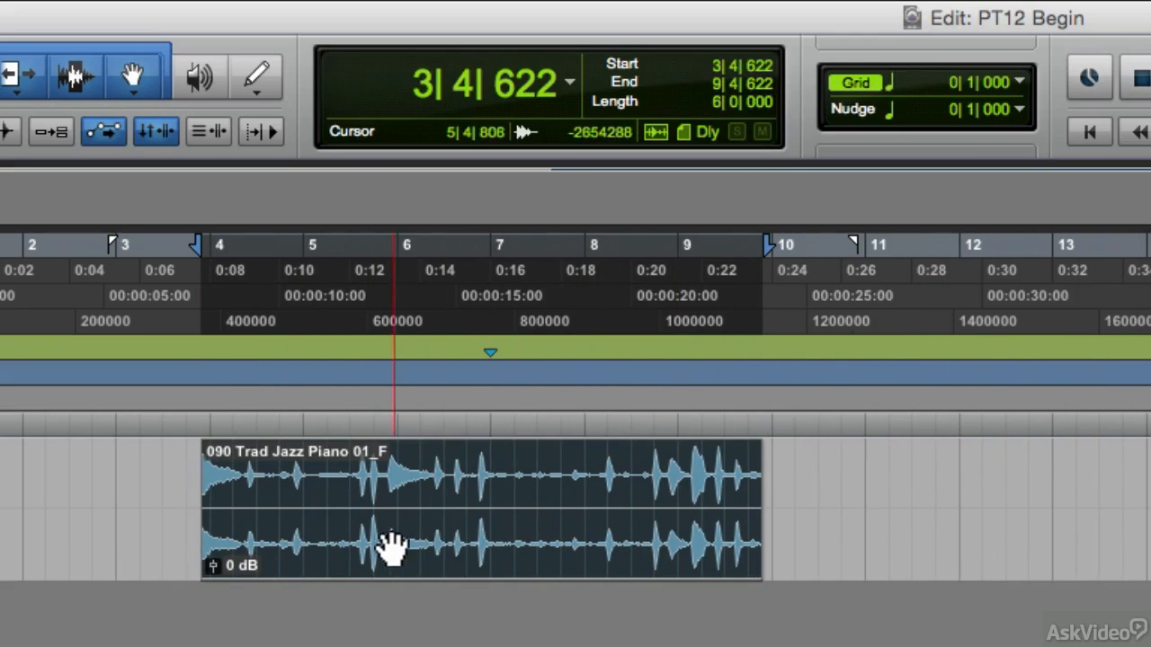
{"action": "left_click_drag", "start_coordinate": [360, 548], "coordinate": [301, 565]}
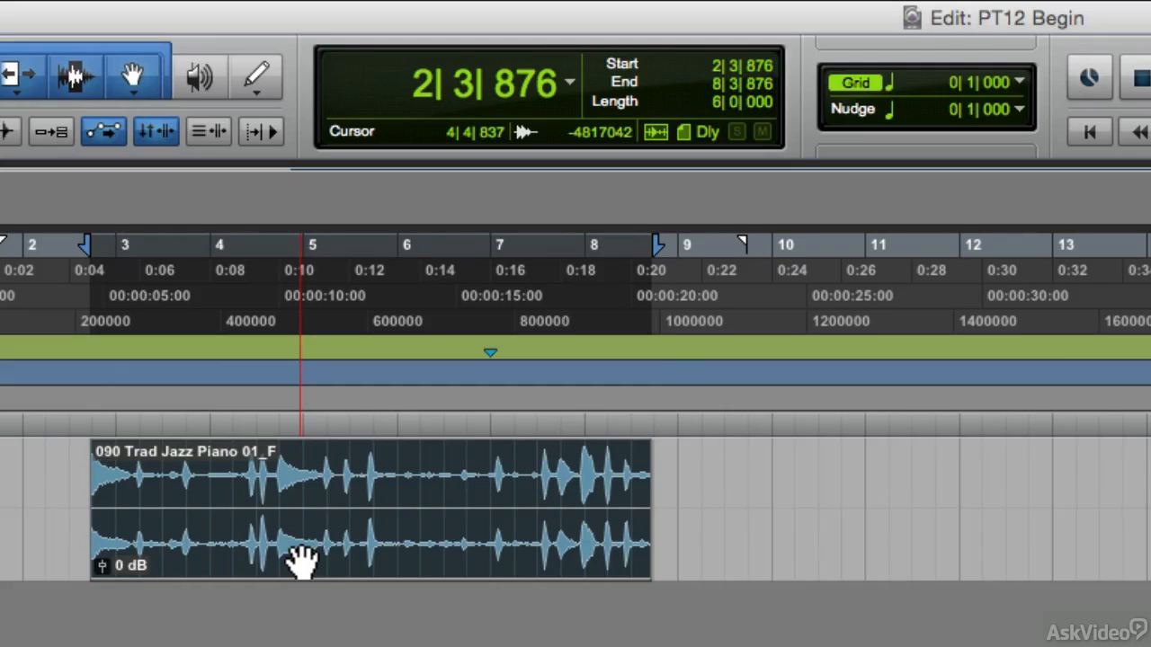
{"action": "left_click_drag", "start_coordinate": [301, 565], "coordinate": [465, 557]}
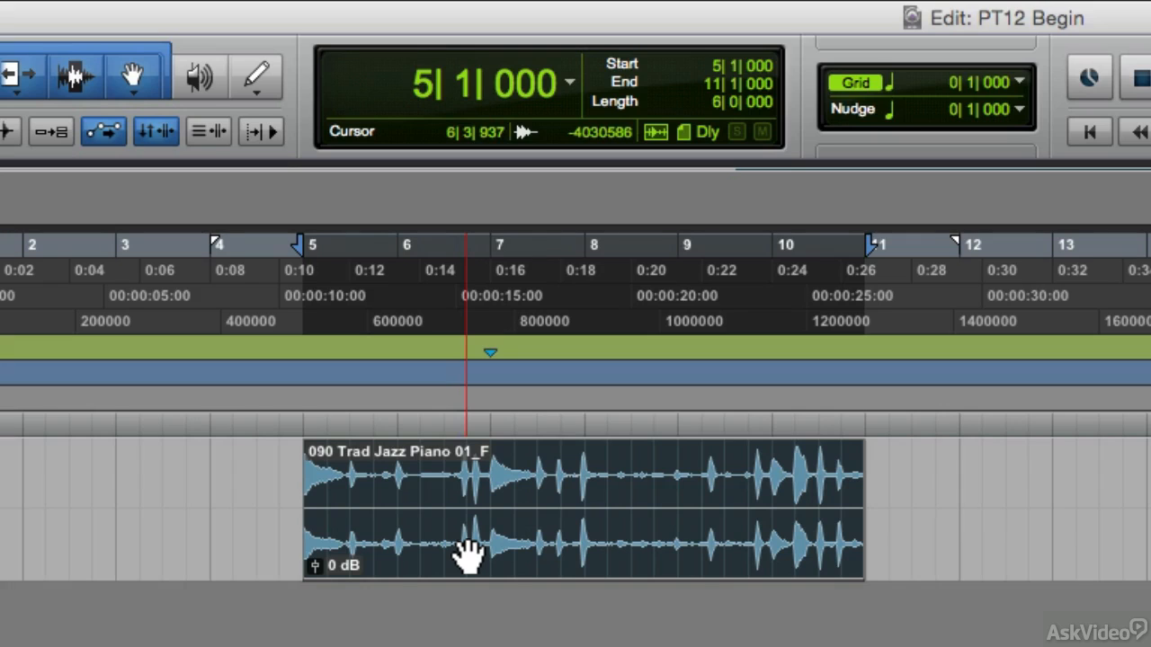
- Move the Jazz Piano clip back to the session start at 1|1|000
{"action": "left_click_drag", "start_coordinate": [468, 556], "coordinate": [220, 550]}
{"action": "left_click", "coordinate": [724, 542]}
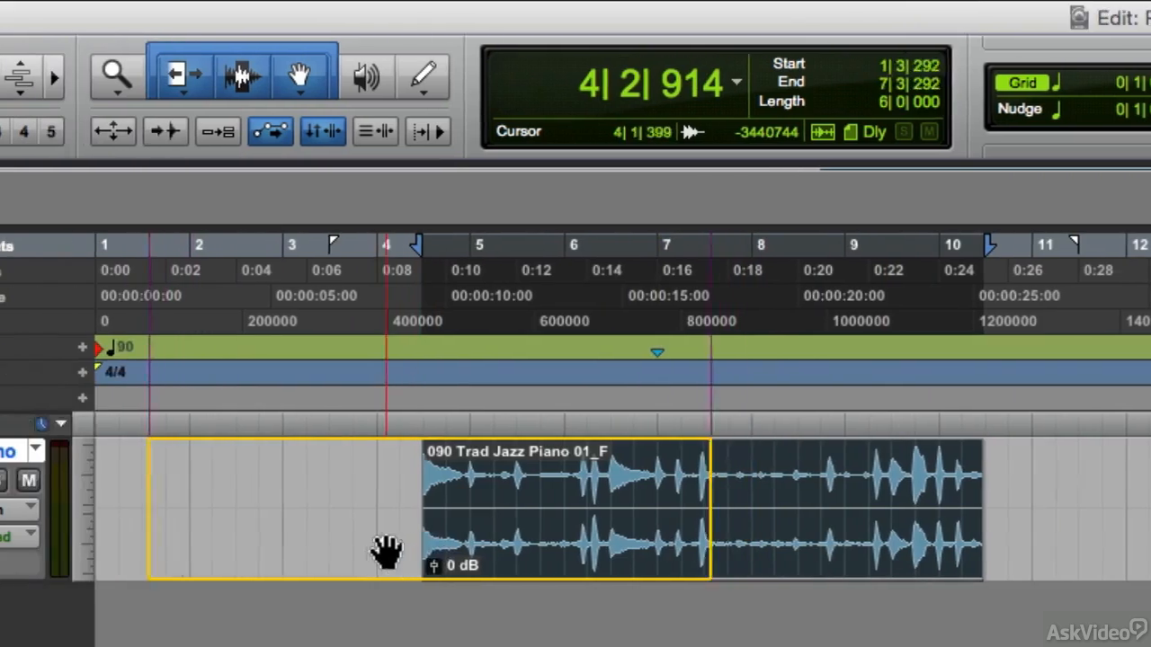
{"action": "left_click_drag", "start_coordinate": [387, 551], "coordinate": [292, 548]}
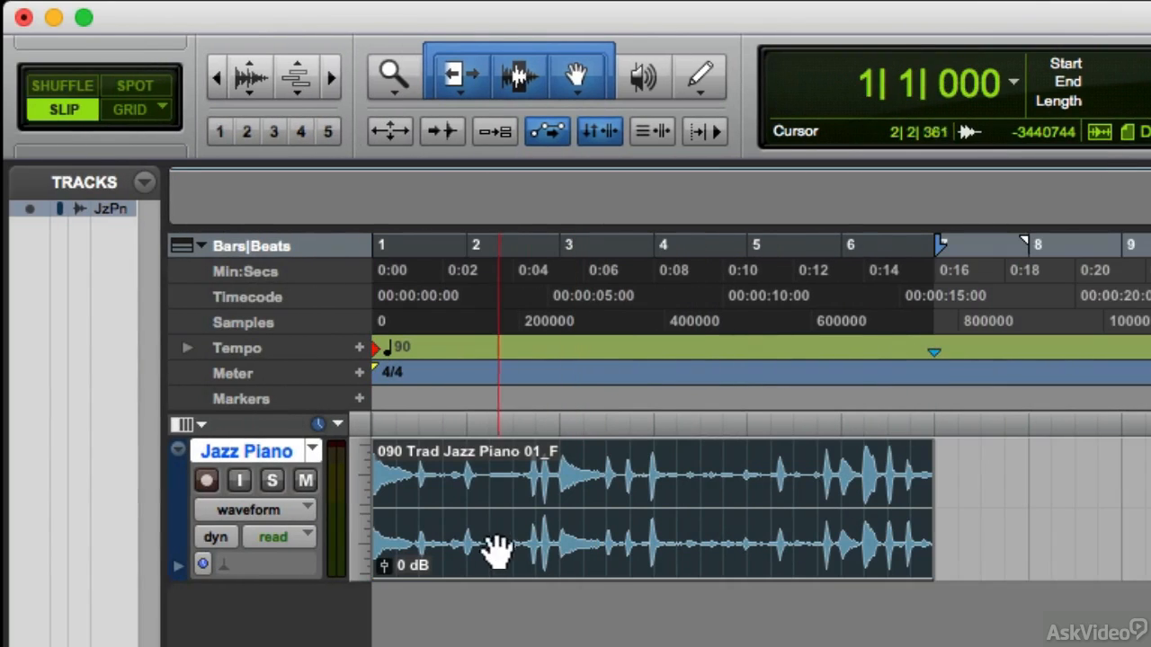
- Switch to Spot mode and open the Spot Dialog for moving and for end-trimming the Jazz Piano clip, cancelling each time
{"action": "left_click", "coordinate": [126, 87]}
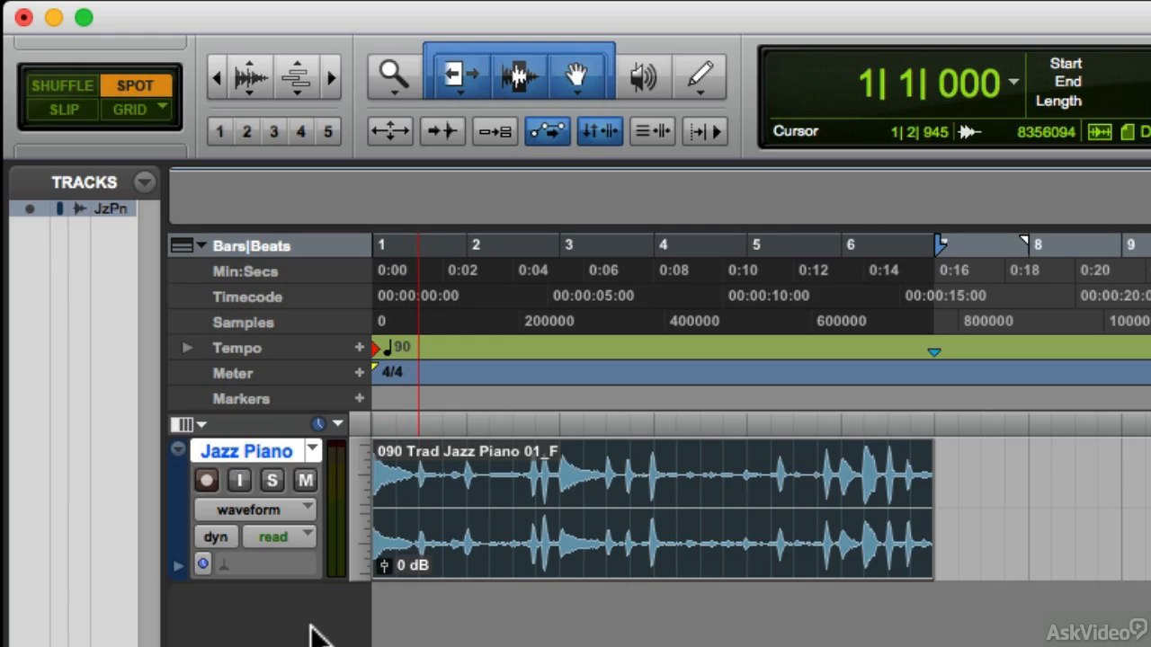
{"action": "left_click", "coordinate": [520, 555]}
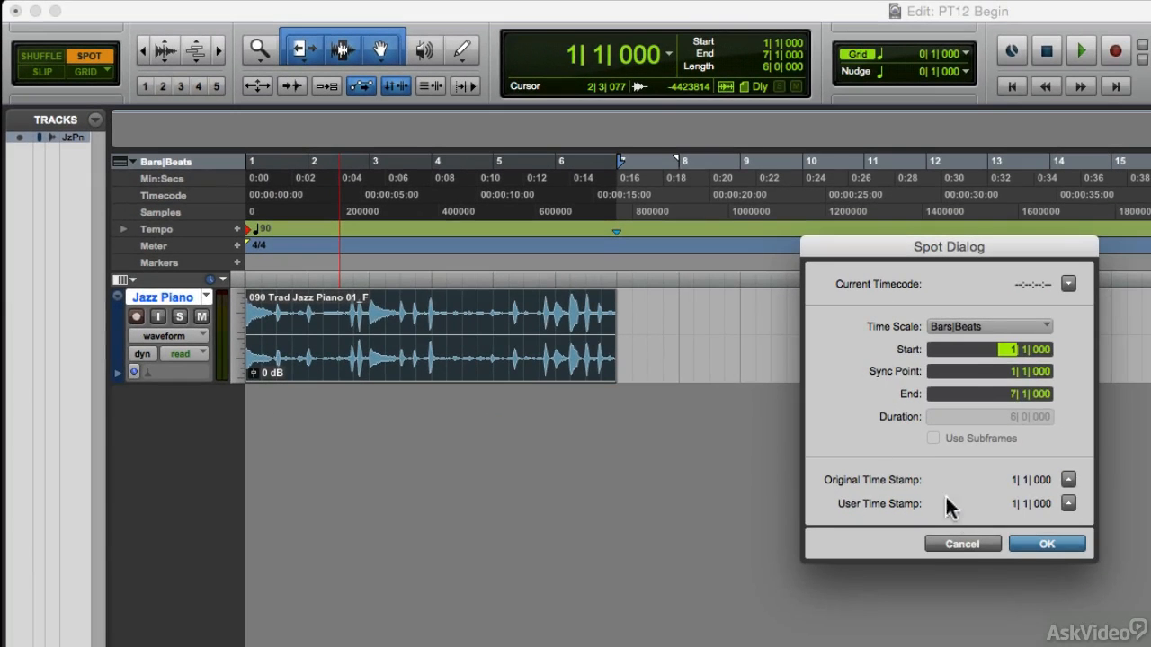
{"action": "left_click", "coordinate": [962, 544]}
{"action": "left_click", "coordinate": [411, 360]}
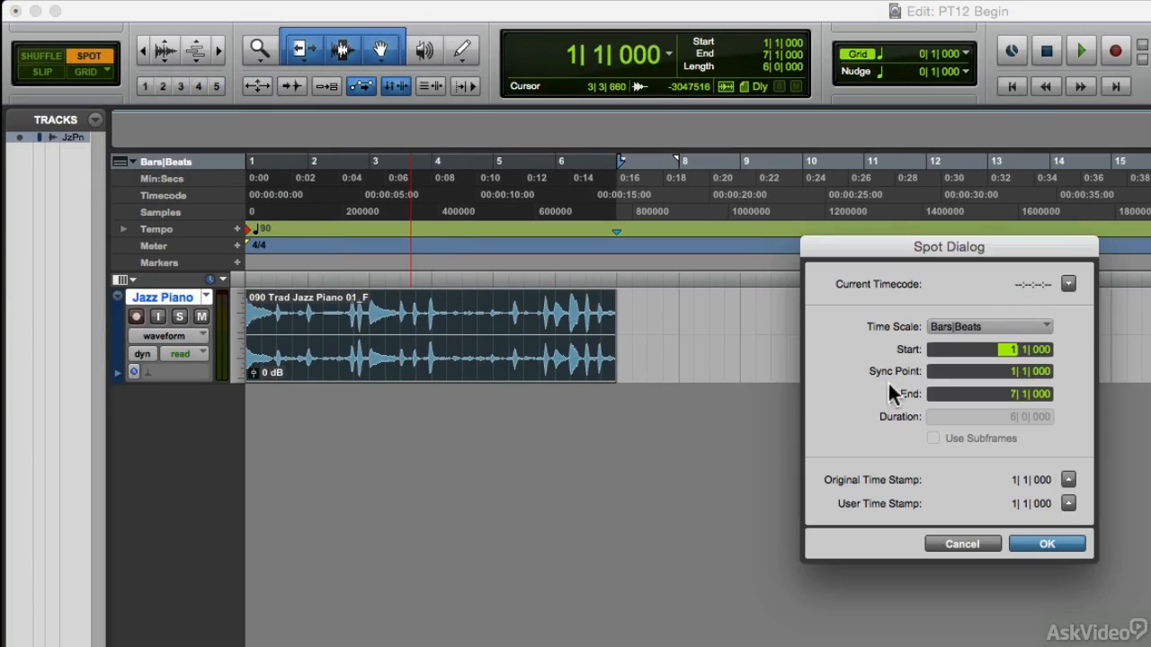
{"action": "left_click", "coordinate": [984, 545]}
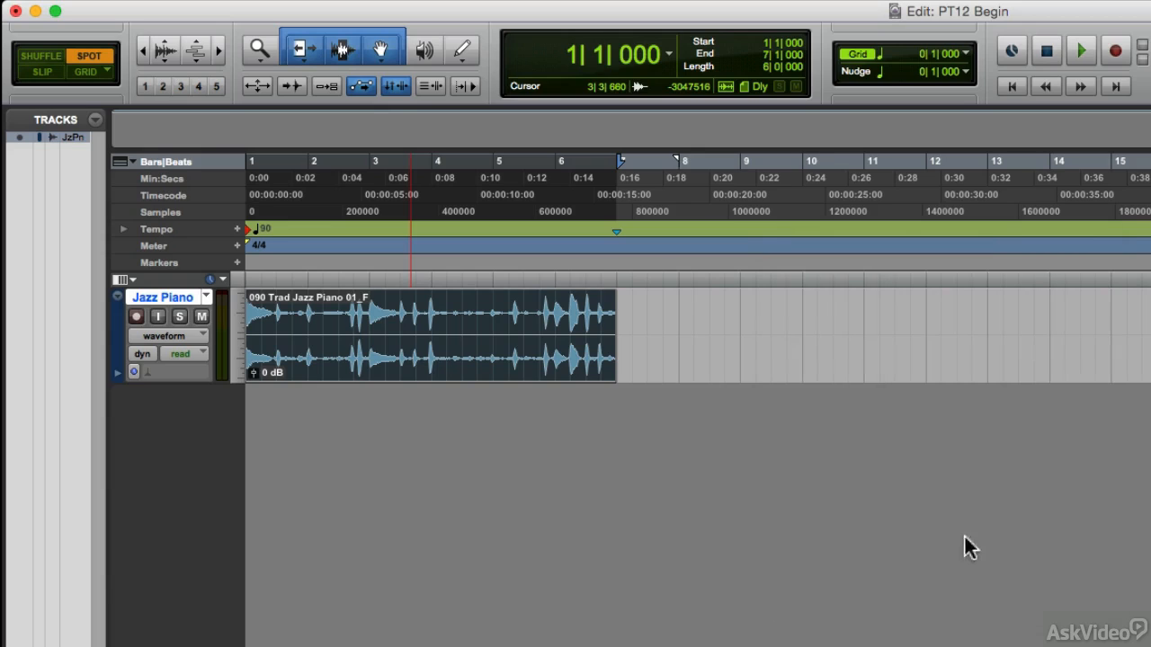
{"action": "left_click", "coordinate": [599, 358]}
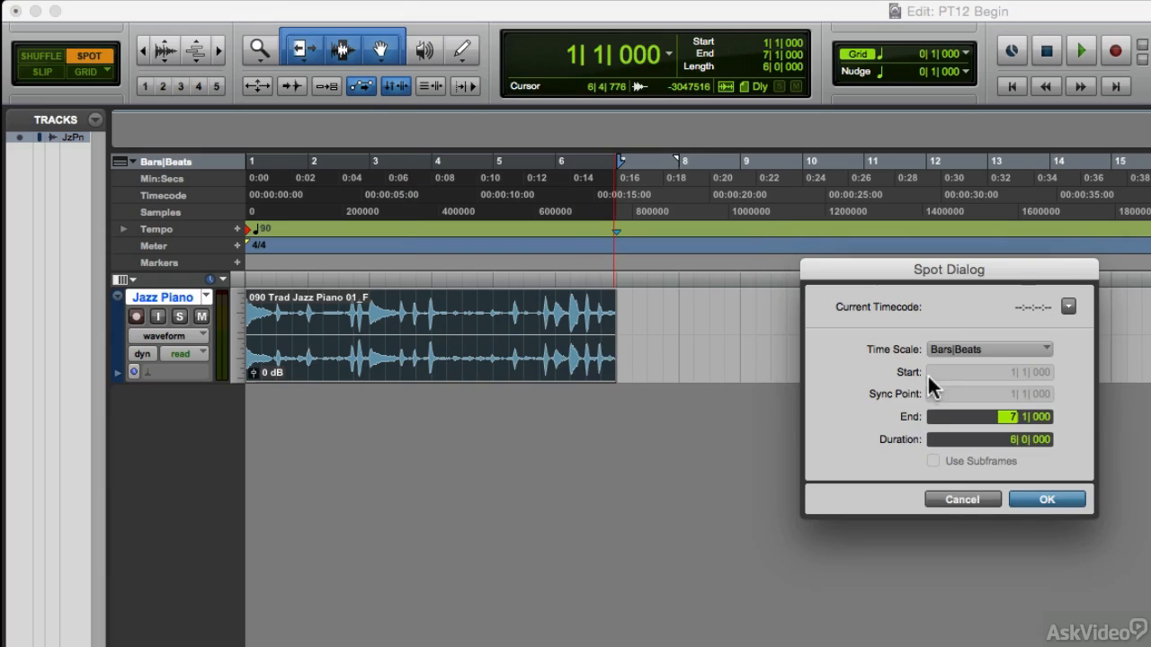
{"action": "left_click", "coordinate": [959, 501]}
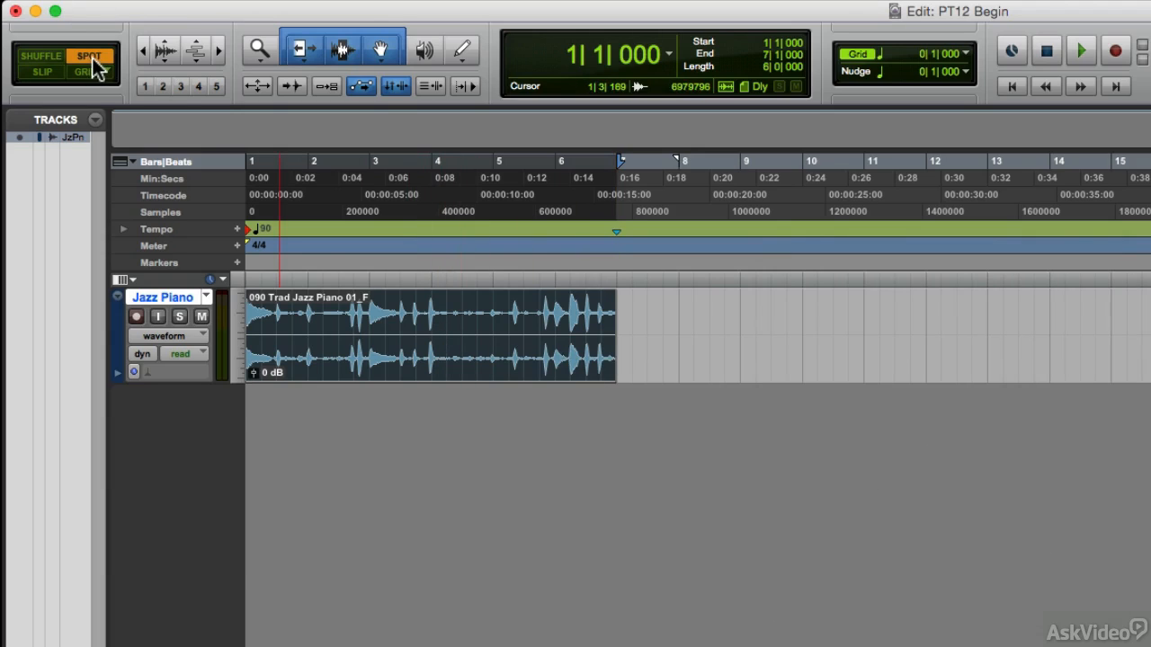
- Spot the Jazz Piano clip to start at 8|1|000, using the Bars|Beats time scale
{"action": "left_click", "coordinate": [387, 365]}
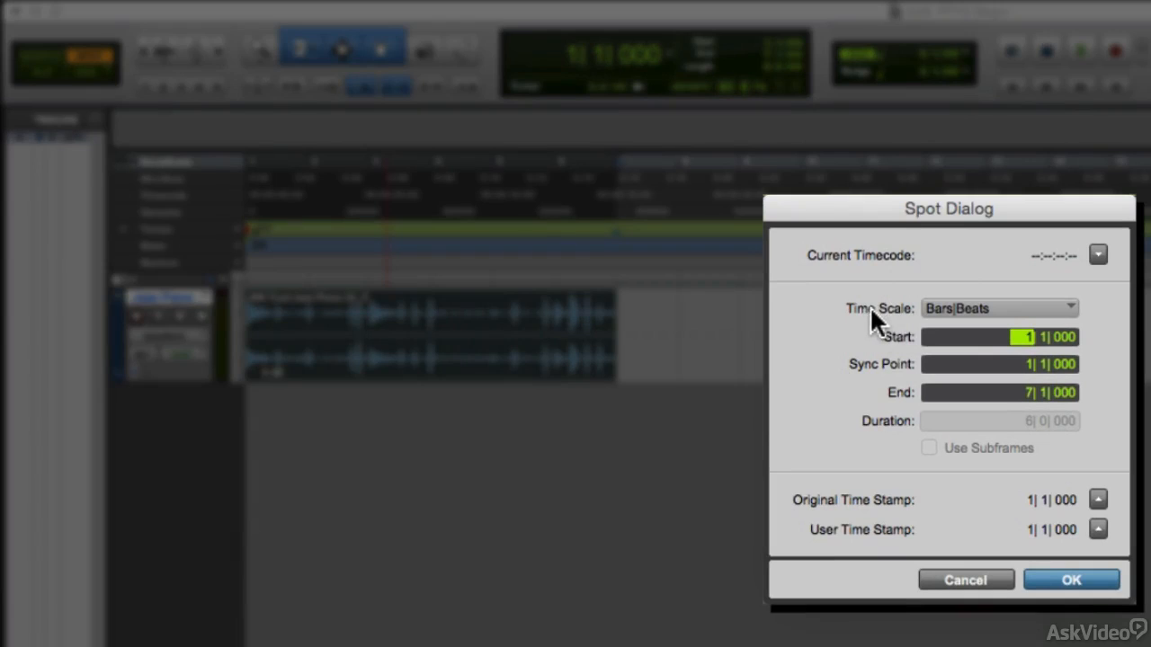
{"action": "left_click", "coordinate": [952, 306]}
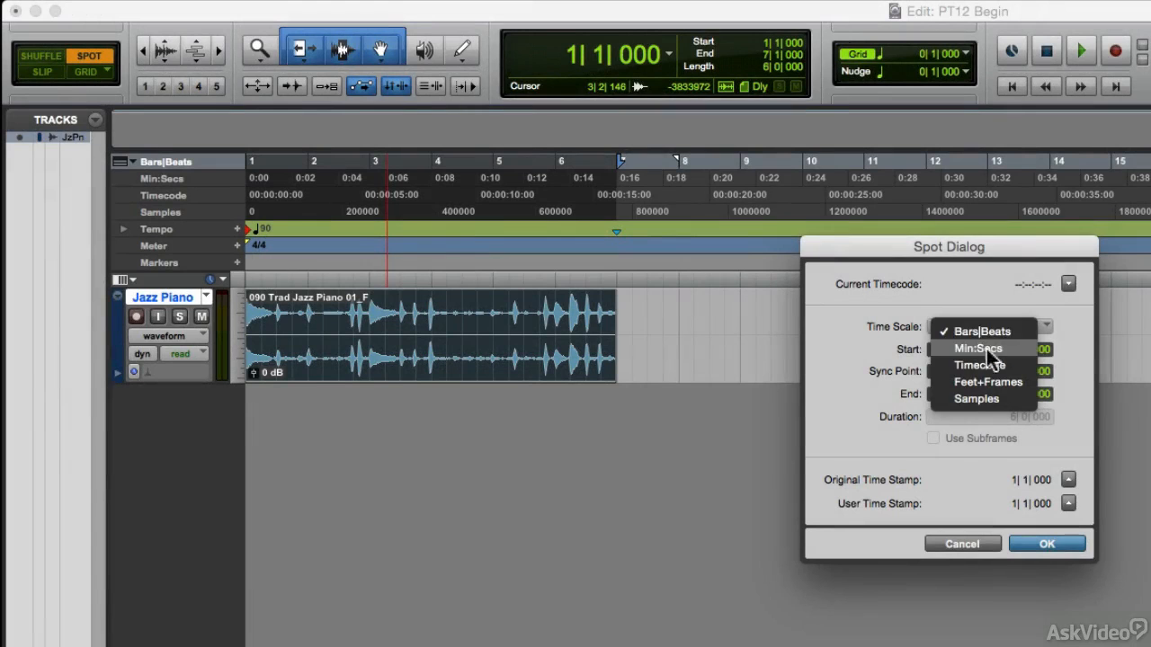
{"action": "left_click", "coordinate": [909, 302]}
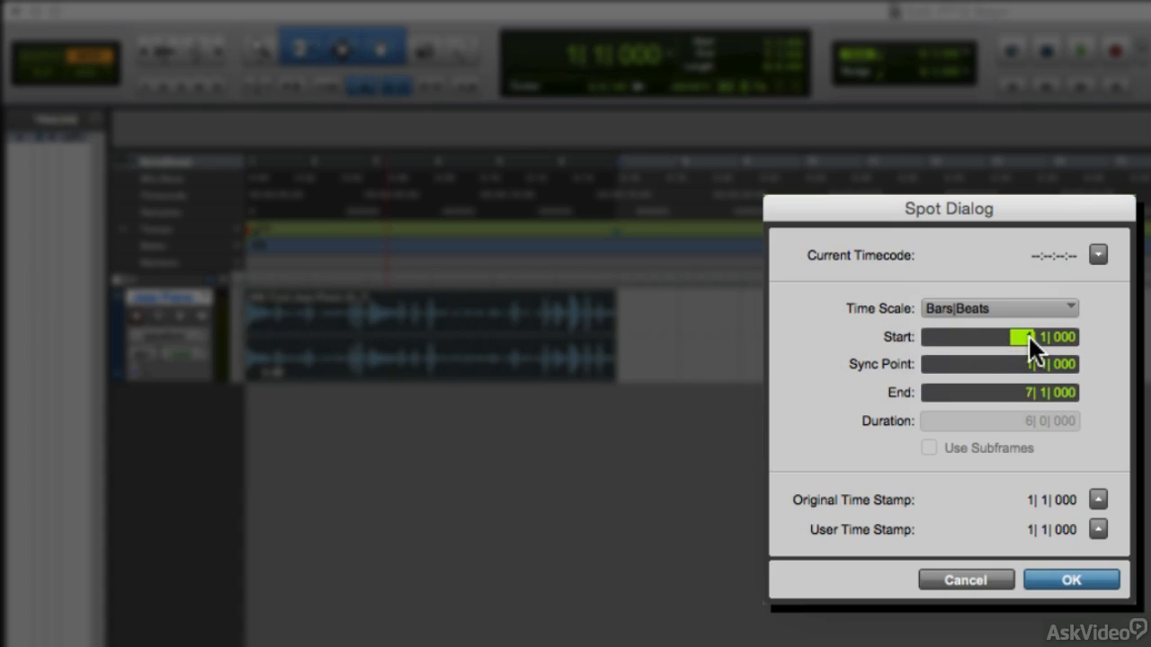
{"action": "left_click", "coordinate": [1072, 580]}
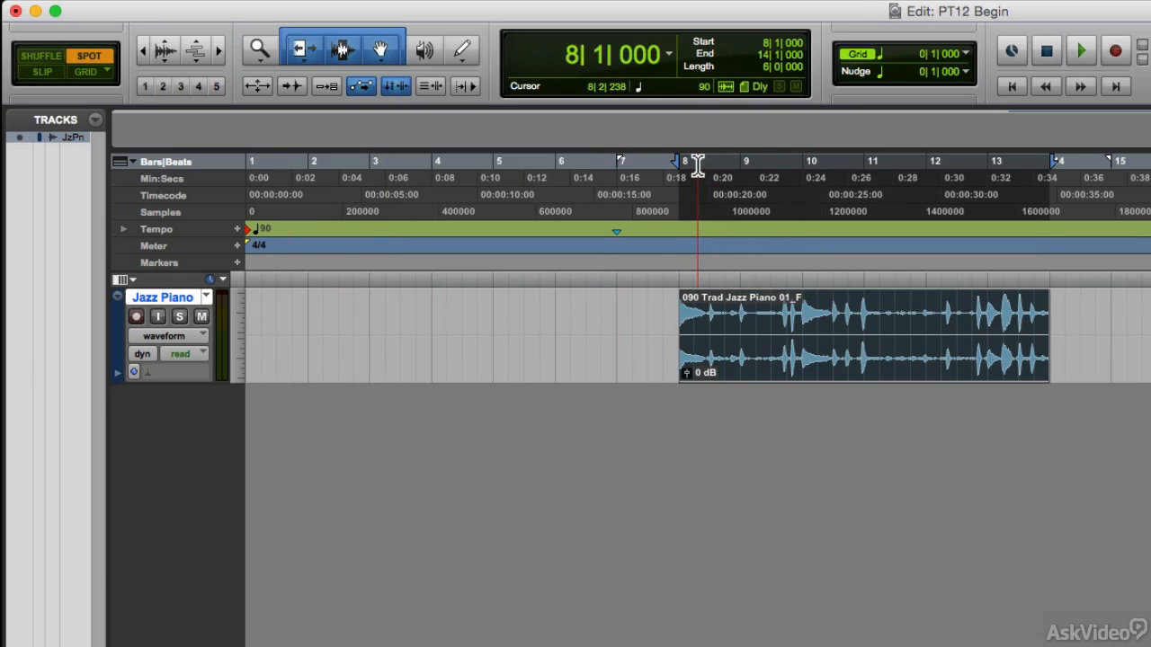
- Spot the Jazz Piano clip so that it ends at 8|1|000, and inspect its time stamps in the Spot Dialog without changes
{"action": "left_click", "coordinate": [758, 360]}
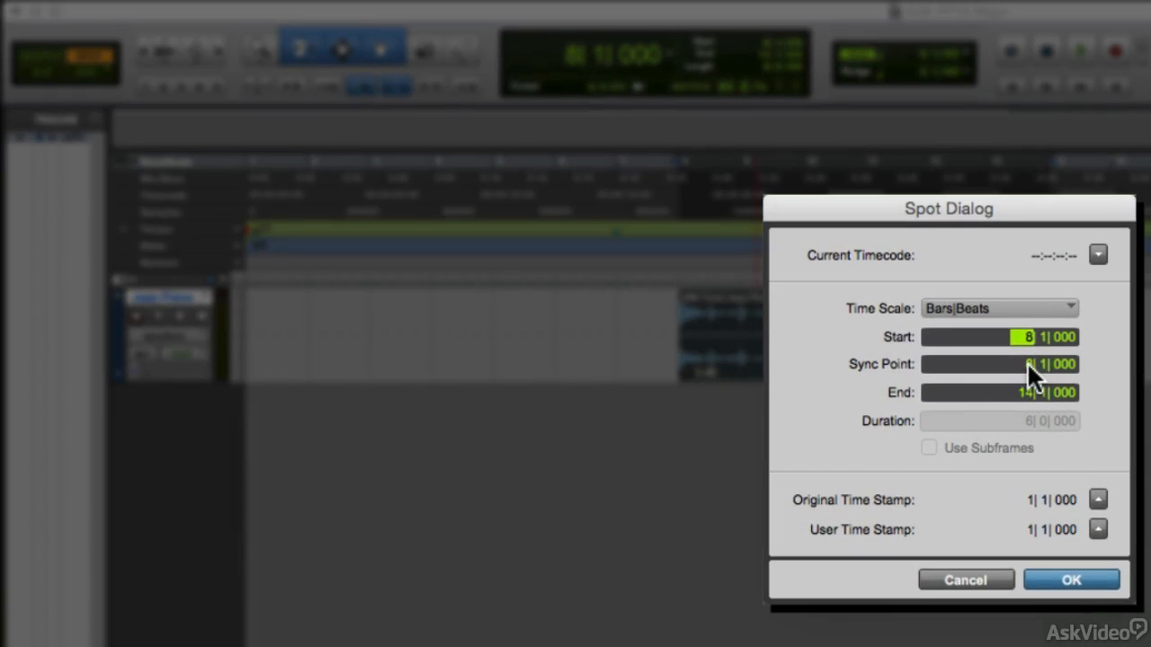
{"action": "left_click", "coordinate": [1023, 392]}
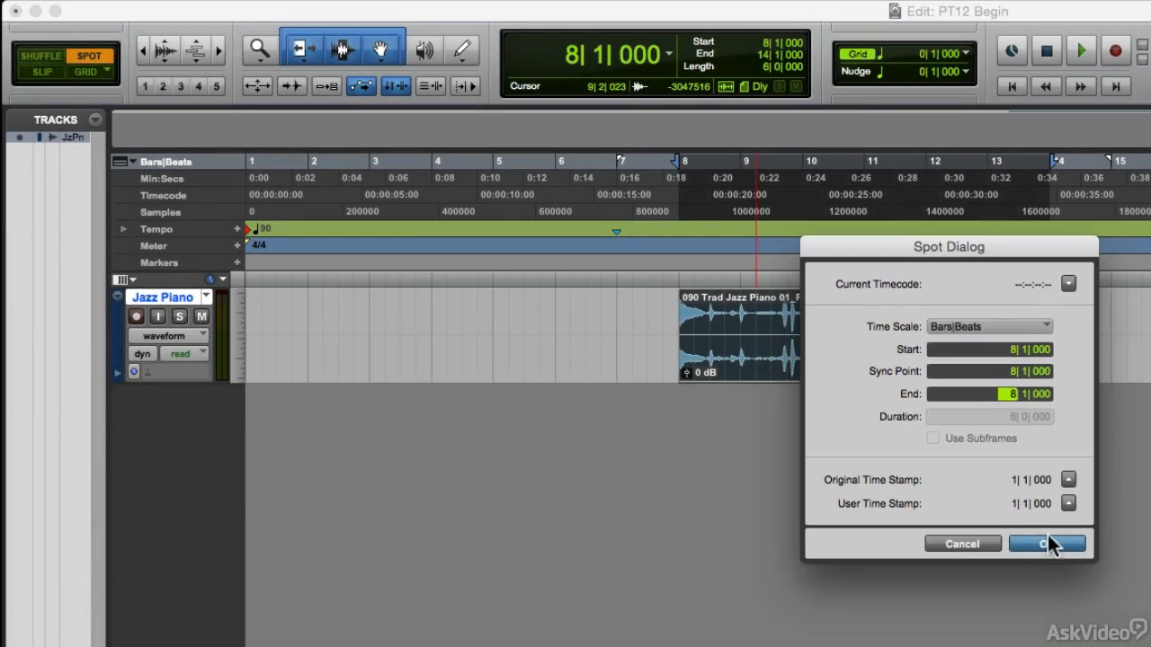
{"action": "left_click", "coordinate": [1048, 545]}
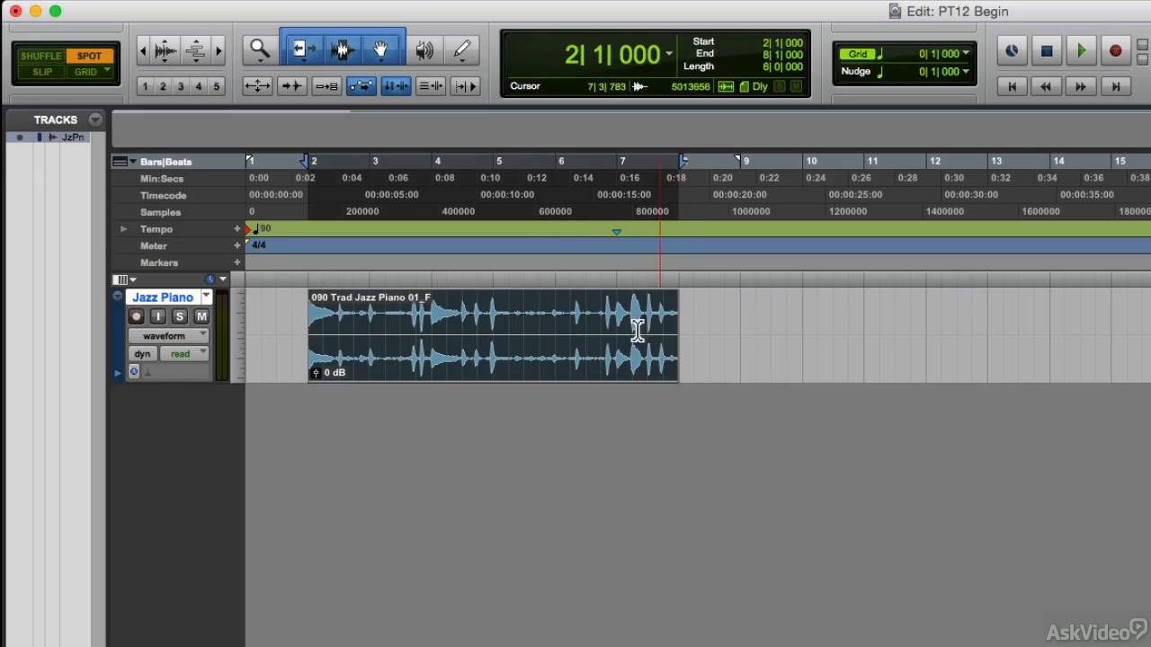
{"action": "left_click", "coordinate": [585, 360]}
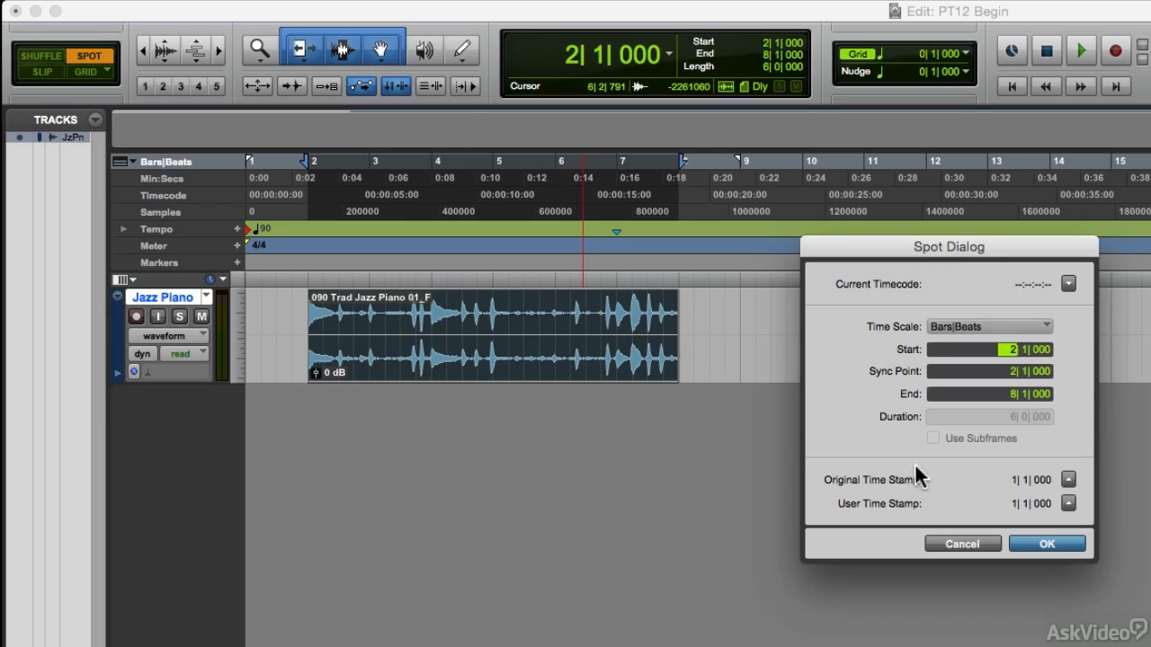
{"action": "left_click", "coordinate": [962, 544]}
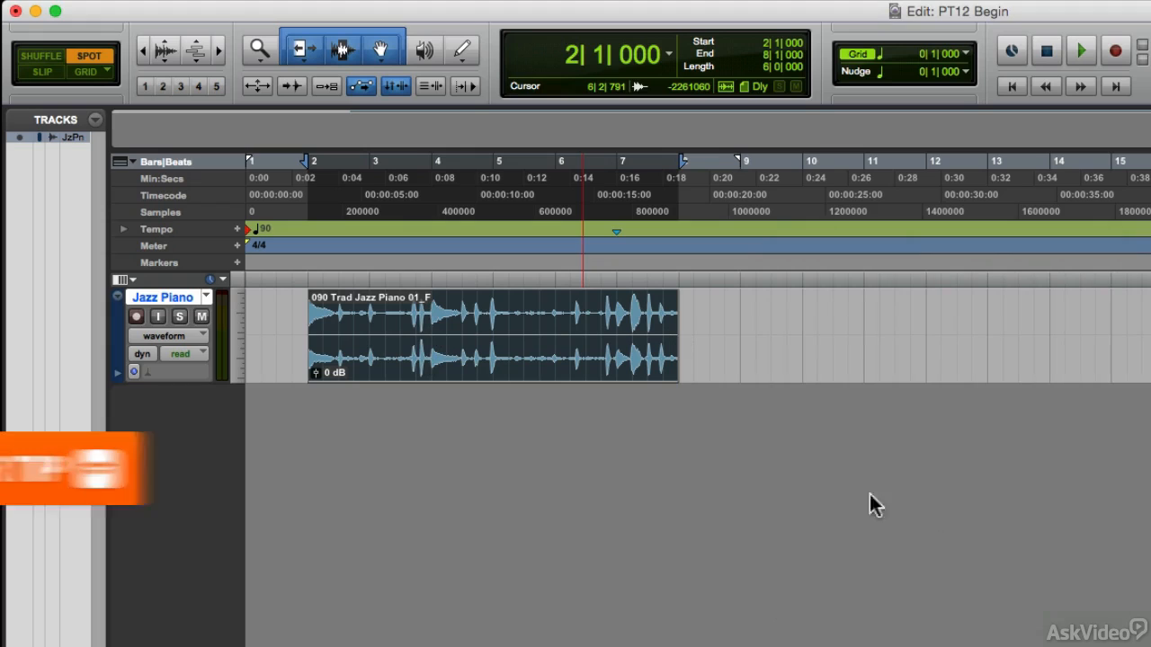
- Switch to Slip mode and move the Jazz Piano clip to start at 1|1|000
{"action": "left_click", "coordinate": [59, 74]}
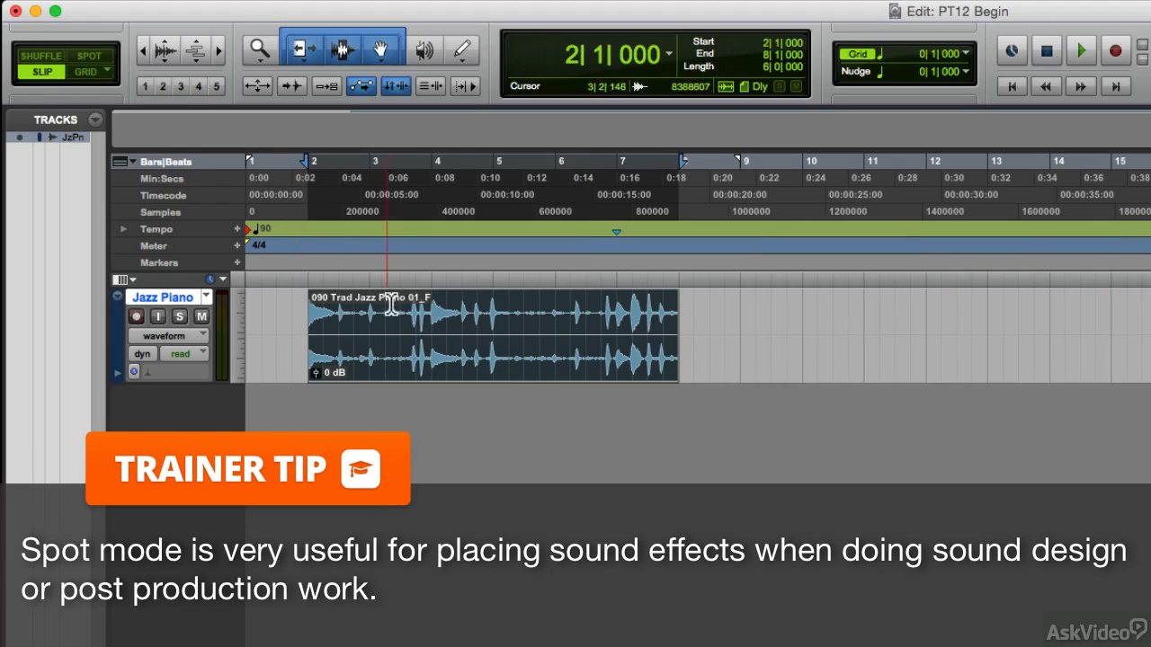
{"action": "left_click_drag", "start_coordinate": [382, 353], "coordinate": [269, 364]}
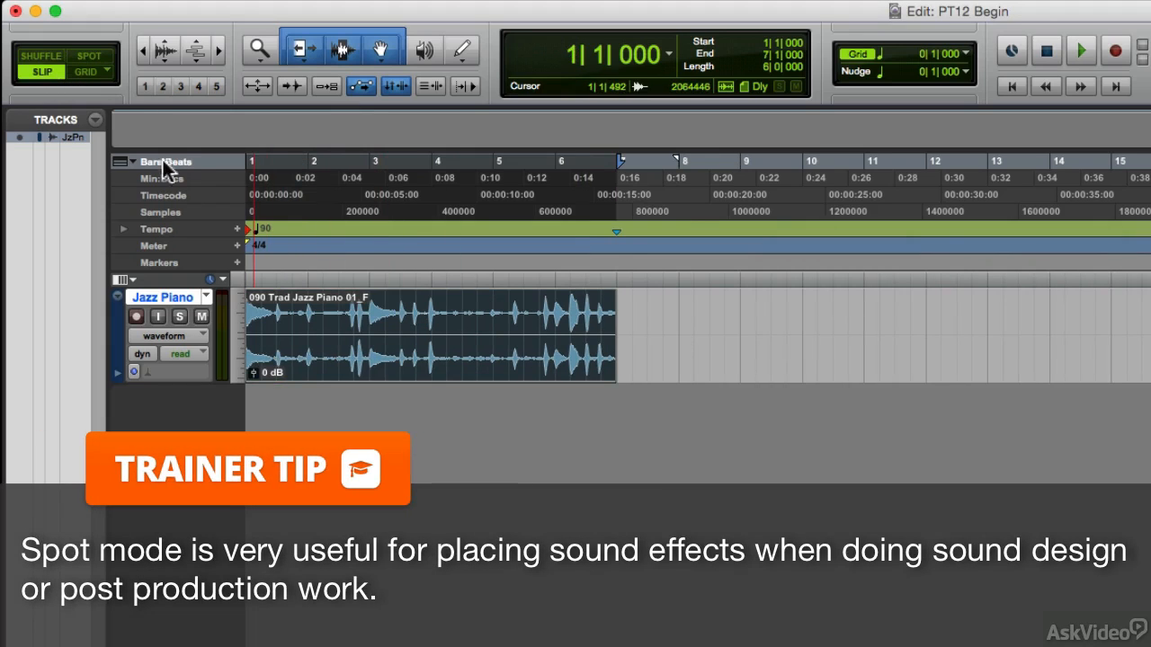
- Switch the edit mode to Grid with the Absolute Grid option
{"action": "left_click", "coordinate": [96, 57]}
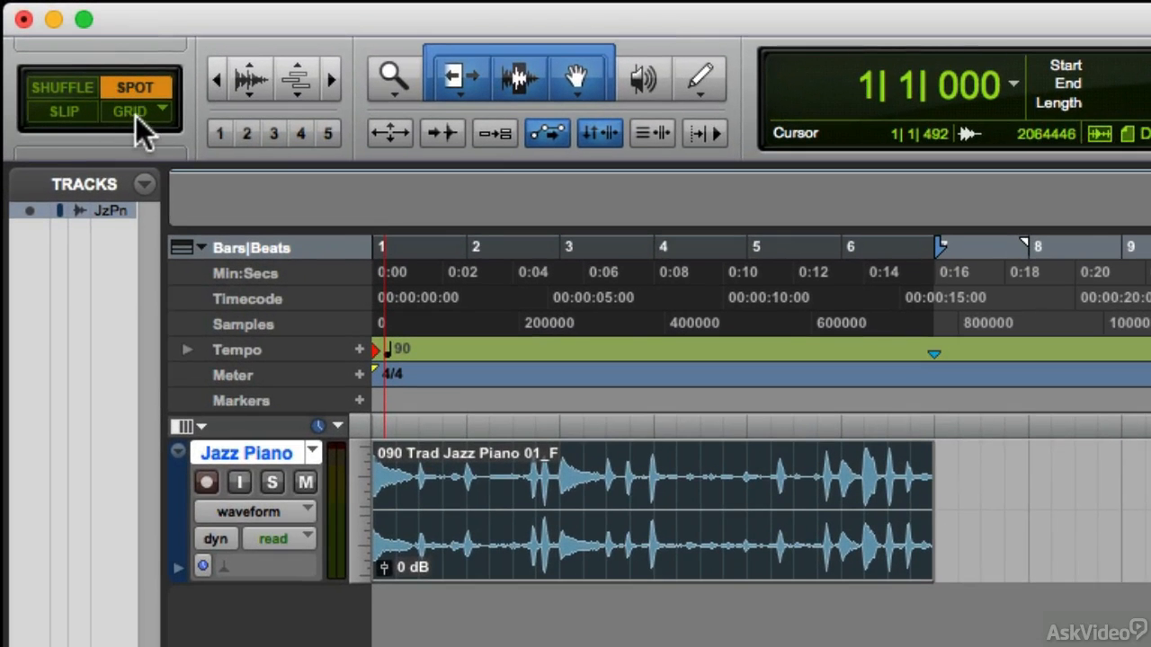
{"action": "left_click", "coordinate": [136, 111]}
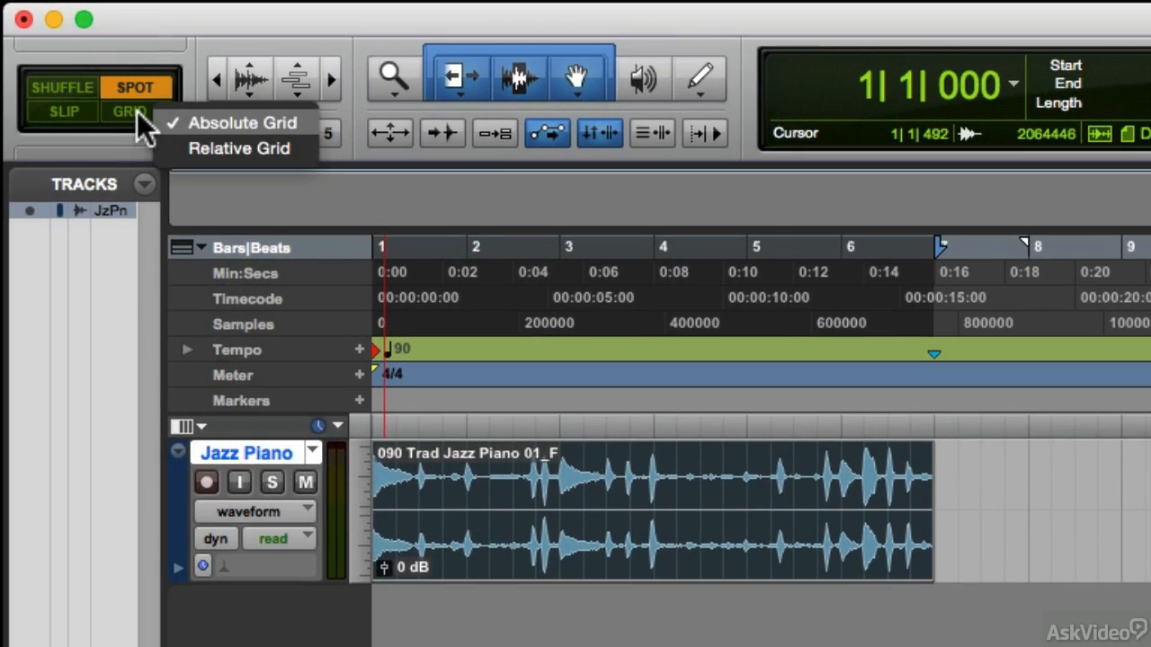
{"action": "left_click", "coordinate": [218, 122]}
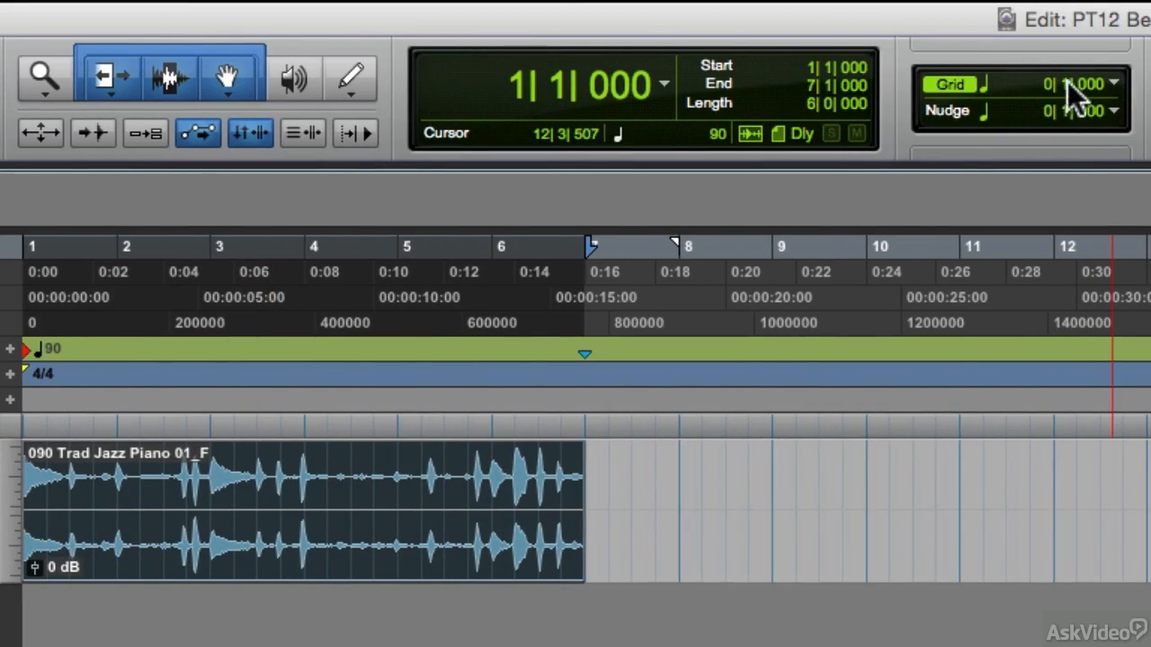
- Look through the grid value options, try a 1/2 note grid, and set the grid value to 1 bar
{"action": "left_click", "coordinate": [1115, 83]}
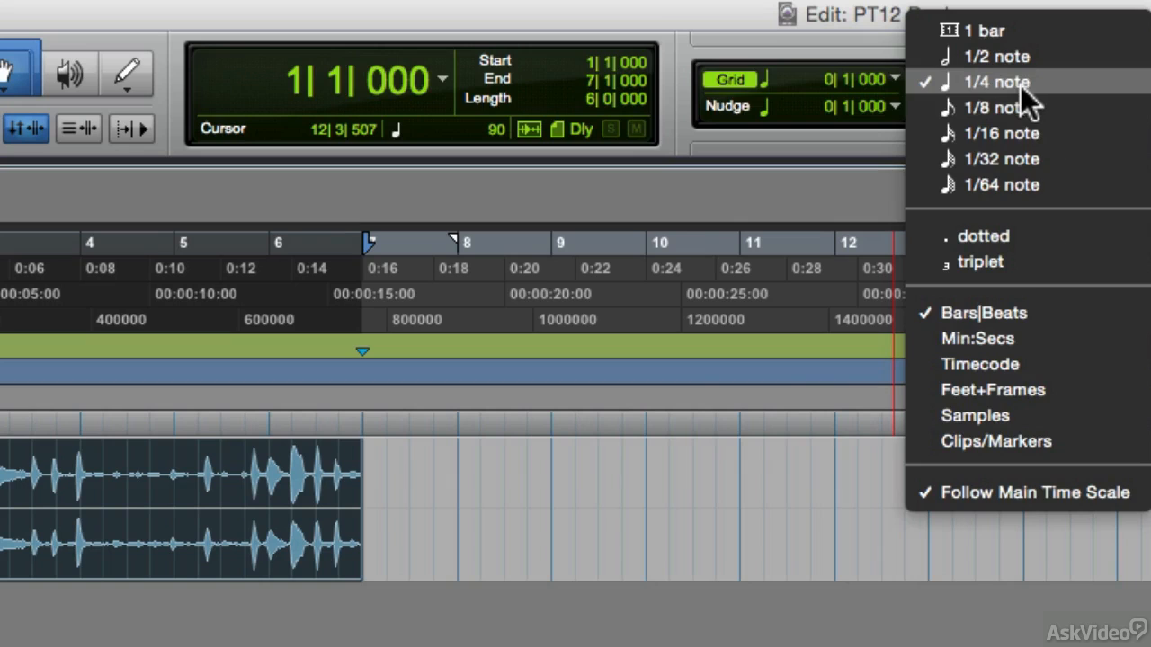
{"action": "left_click", "coordinate": [681, 542]}
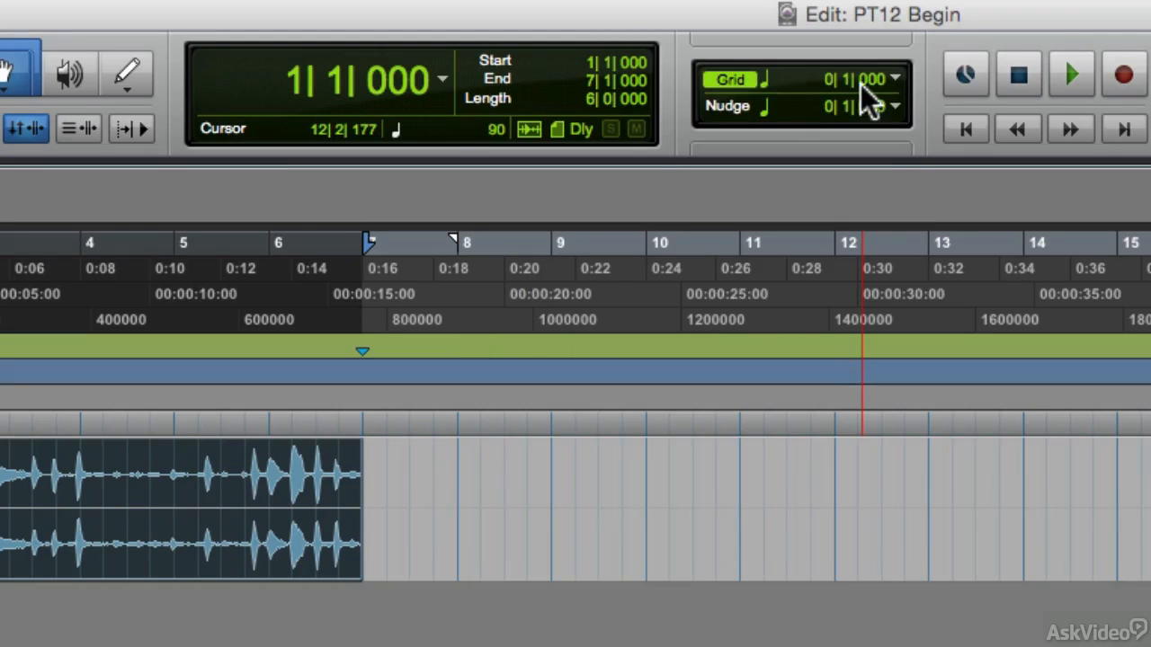
{"action": "left_click", "coordinate": [767, 81]}
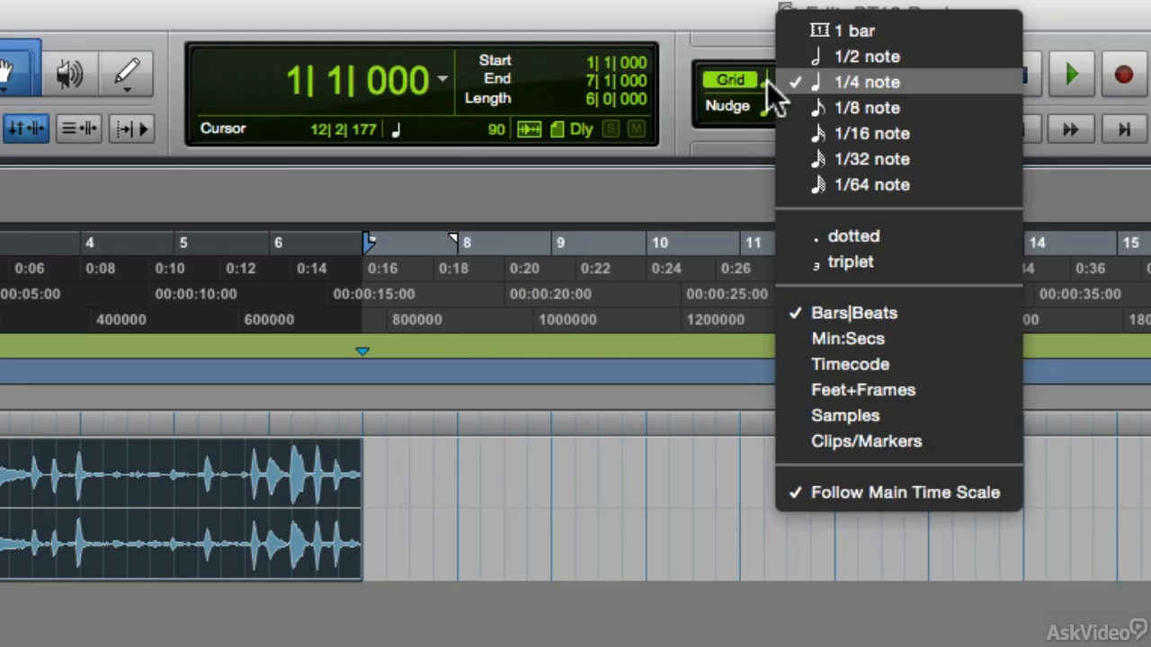
{"action": "left_click", "coordinate": [847, 56]}
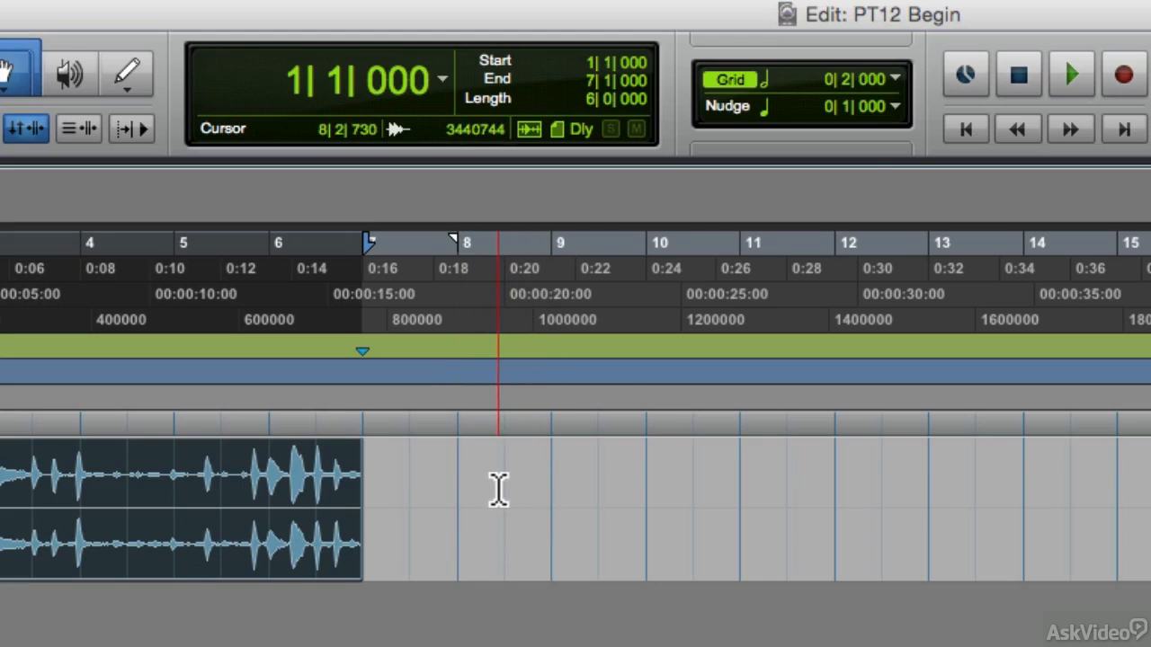
{"action": "left_click", "coordinate": [893, 79]}
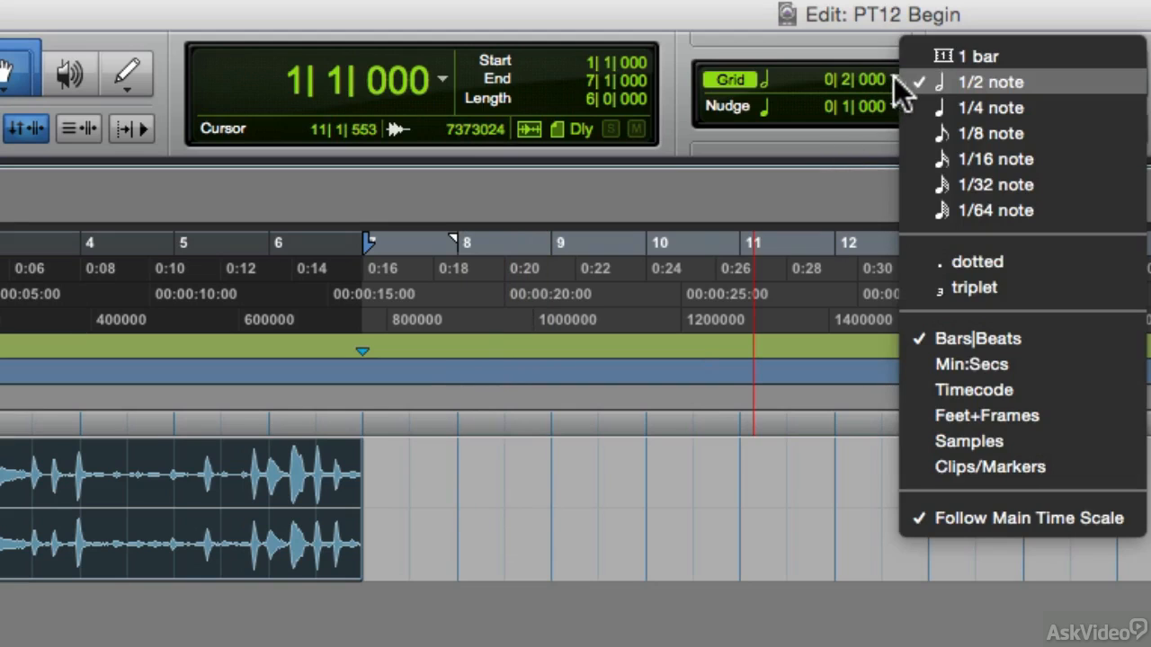
{"action": "left_click", "coordinate": [941, 55]}
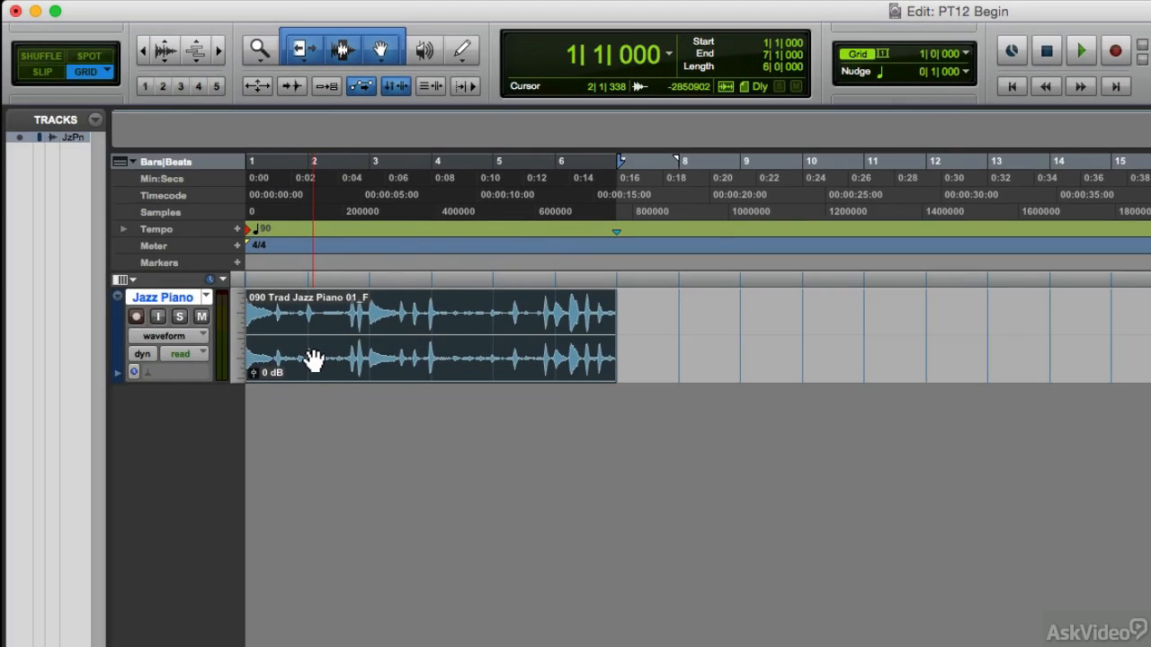
- Move the Jazz Piano clip to start at 5|1|000, and place the edit cursor on its track at 12|1|000
{"action": "left_click_drag", "start_coordinate": [314, 359], "coordinate": [569, 363]}
{"action": "left_click", "coordinate": [472, 338]}
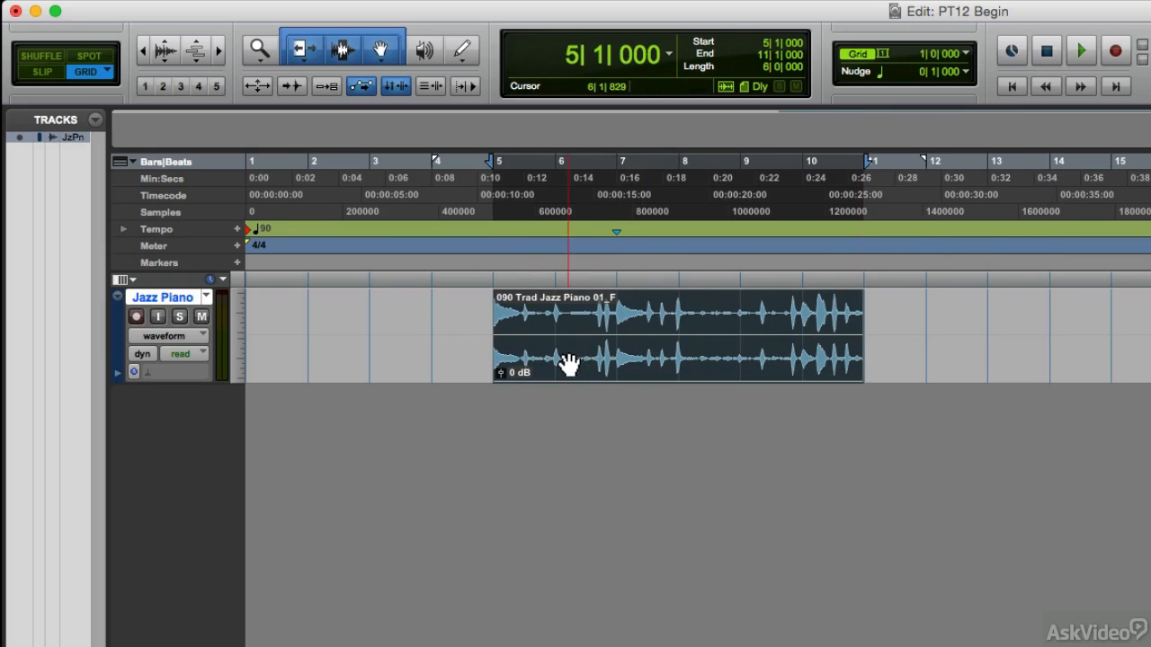
{"action": "left_click", "coordinate": [939, 335]}
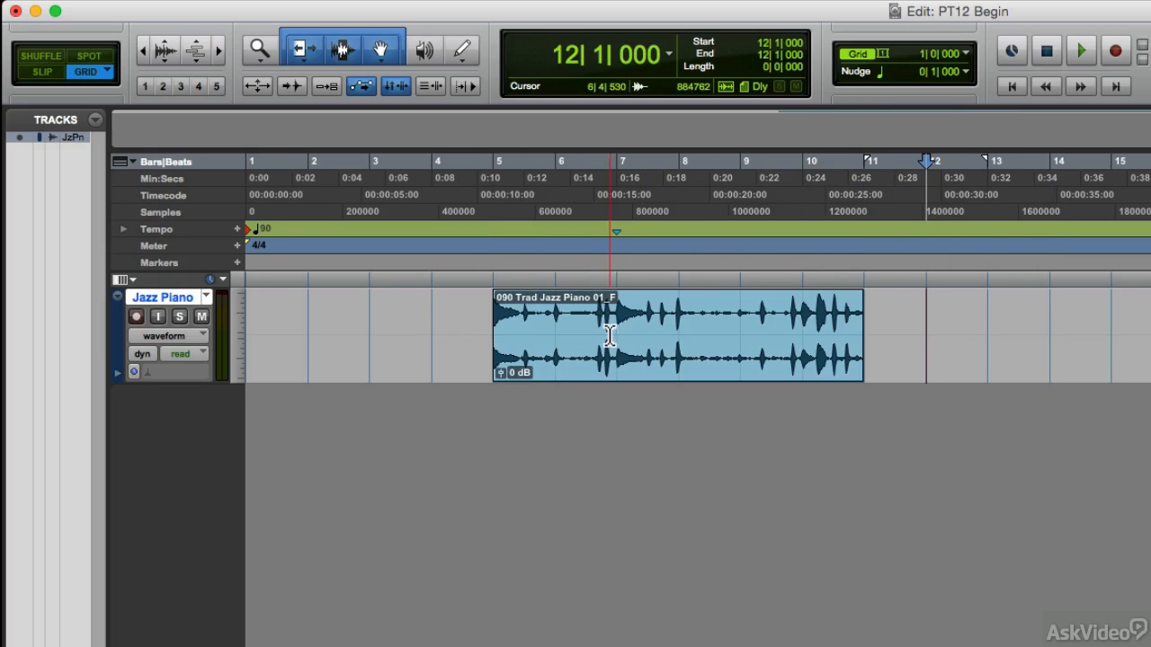
- Select two-bar ranges within the Jazz Piano clip, from bar 7 to 9, bar 6 to 8, and bar 8 to 10
{"action": "left_click_drag", "start_coordinate": [621, 316], "coordinate": [737, 321]}
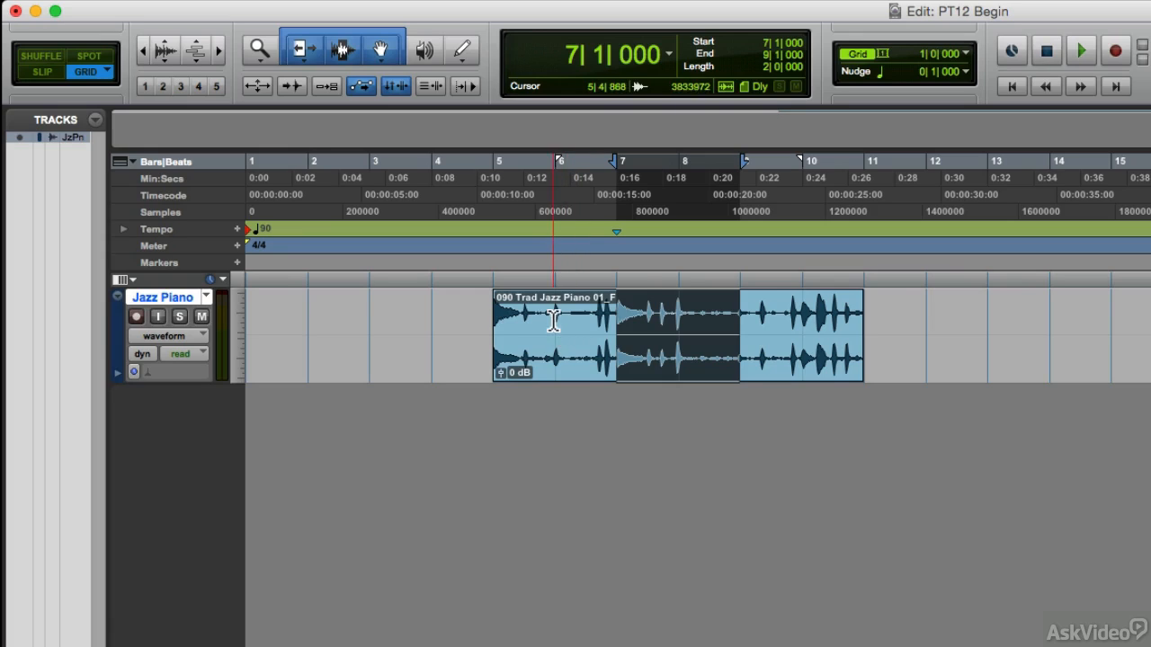
{"action": "left_click_drag", "start_coordinate": [555, 319], "coordinate": [668, 321]}
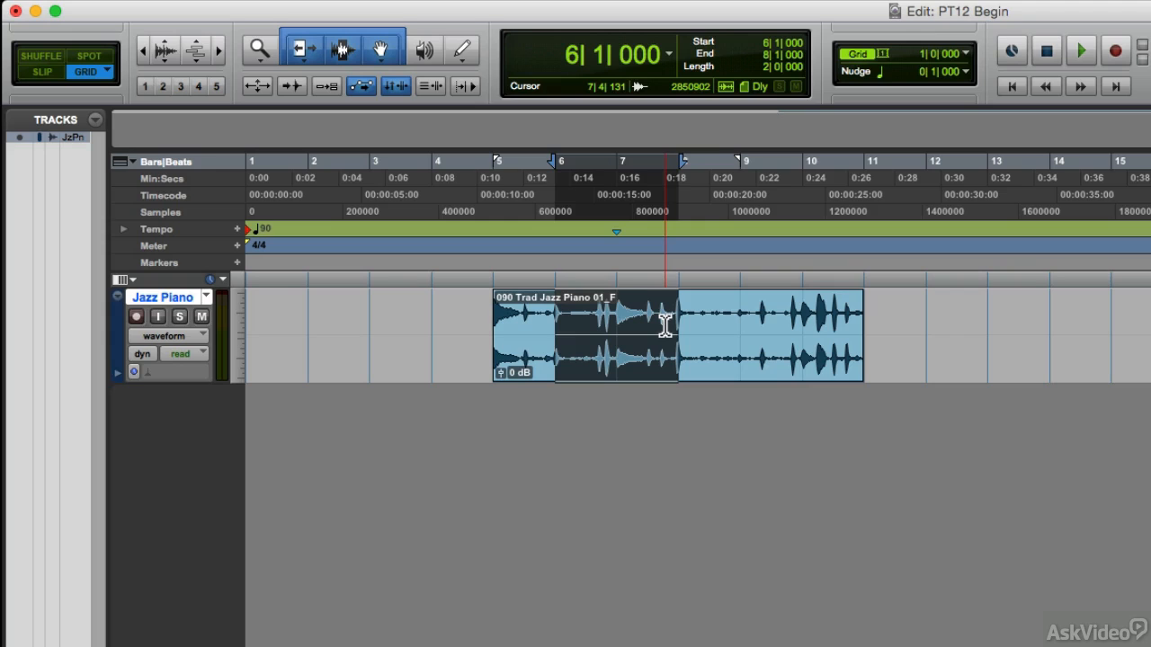
{"action": "left_click_drag", "start_coordinate": [698, 330], "coordinate": [805, 333]}
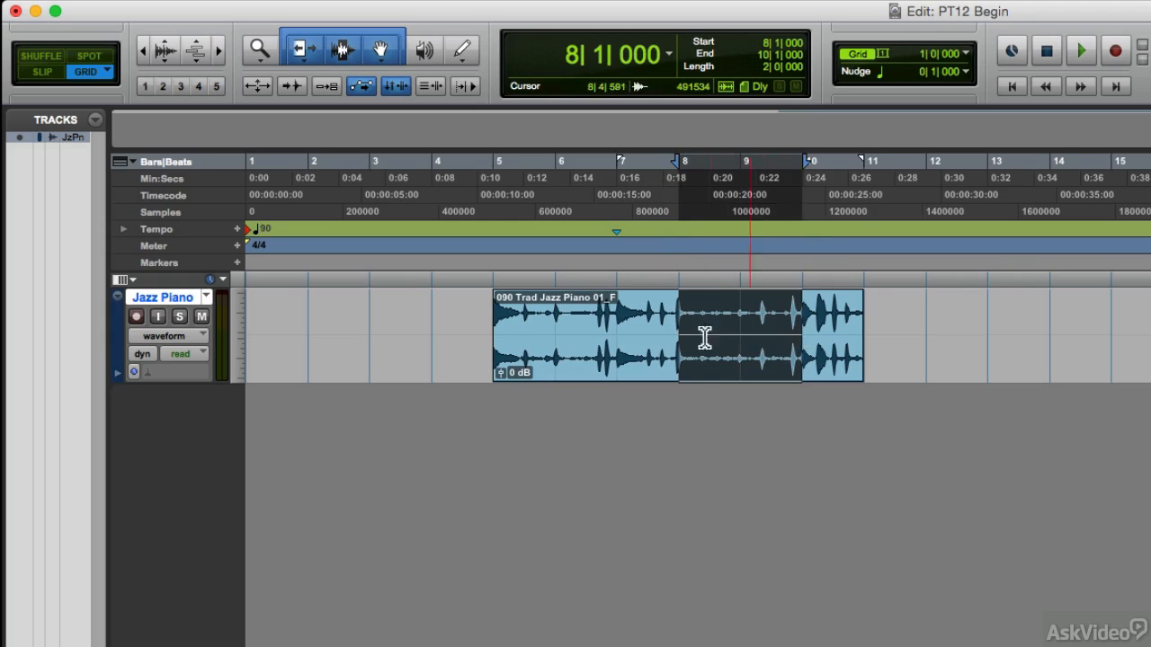
- Split the Jazz Piano clip at 8|1|000 and move its second part to start at 10|1|000
{"action": "left_click", "coordinate": [621, 345]}
{"action": "left_click", "coordinate": [678, 317]}
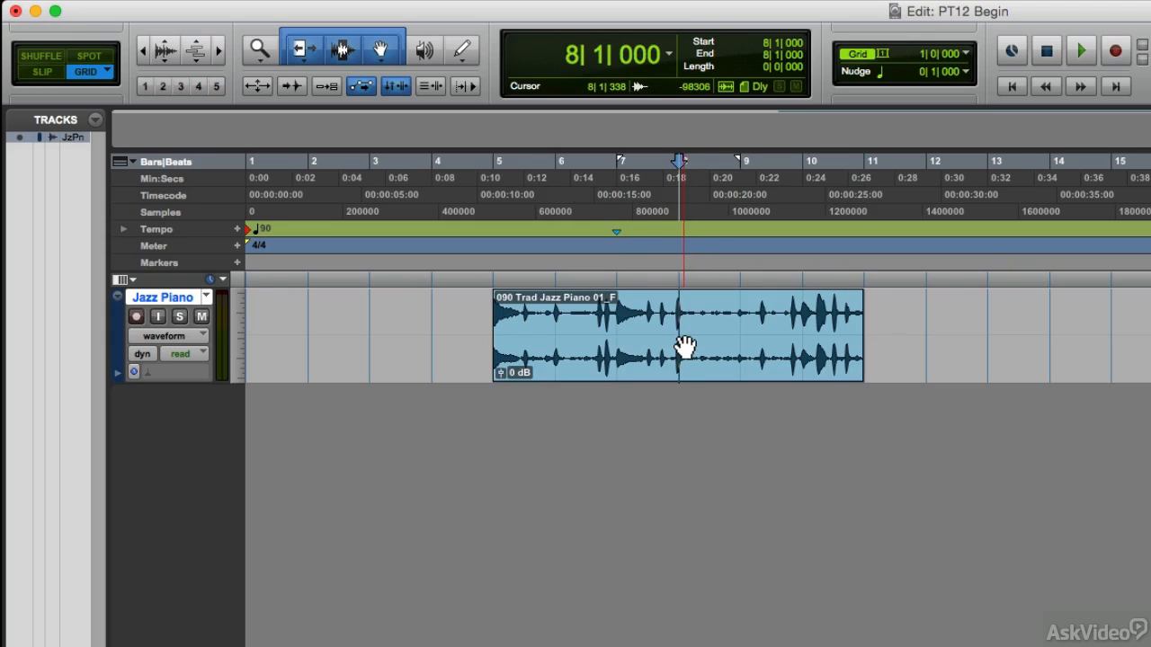
{"action": "key", "text": "super+e"}
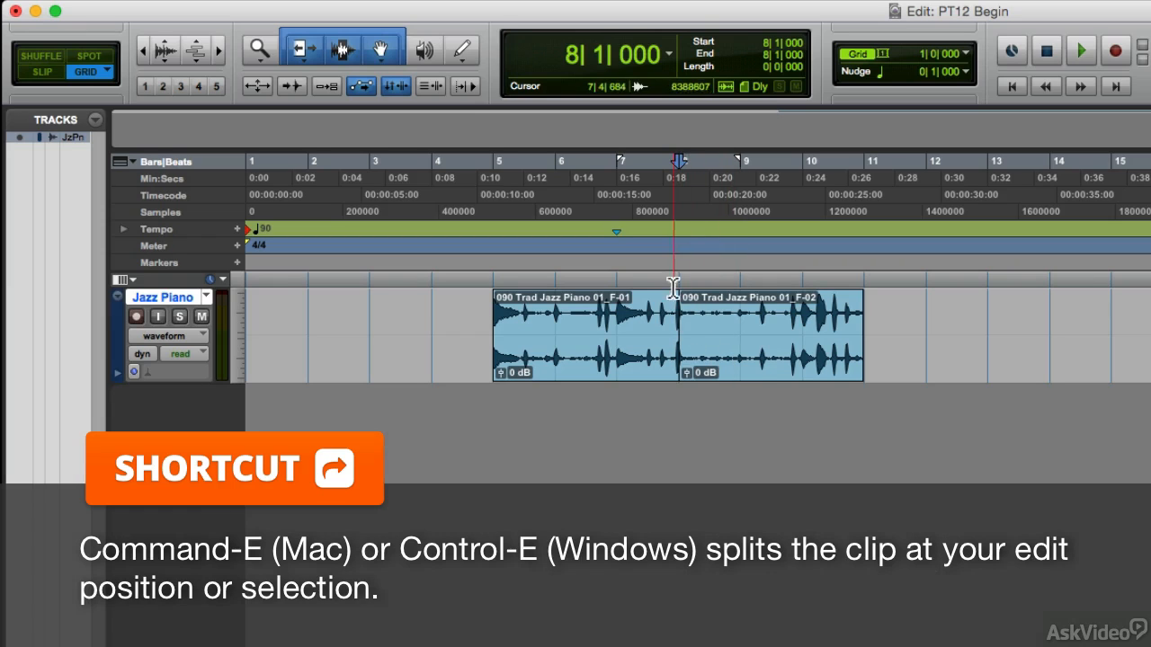
{"action": "left_click_drag", "start_coordinate": [730, 367], "coordinate": [852, 367]}
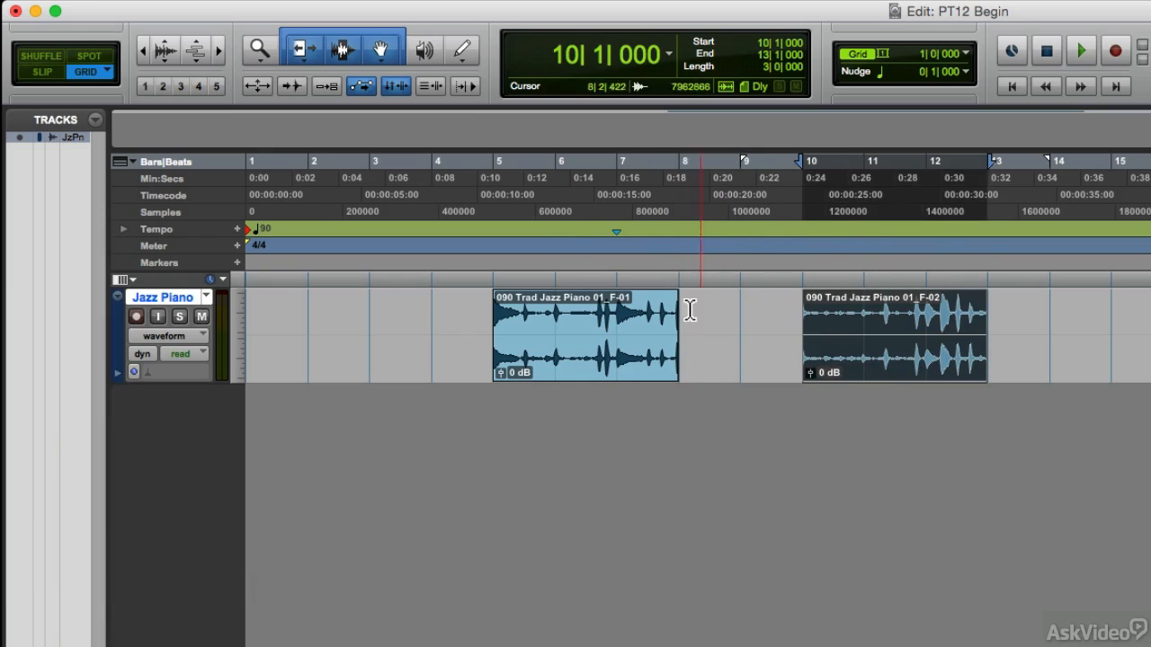